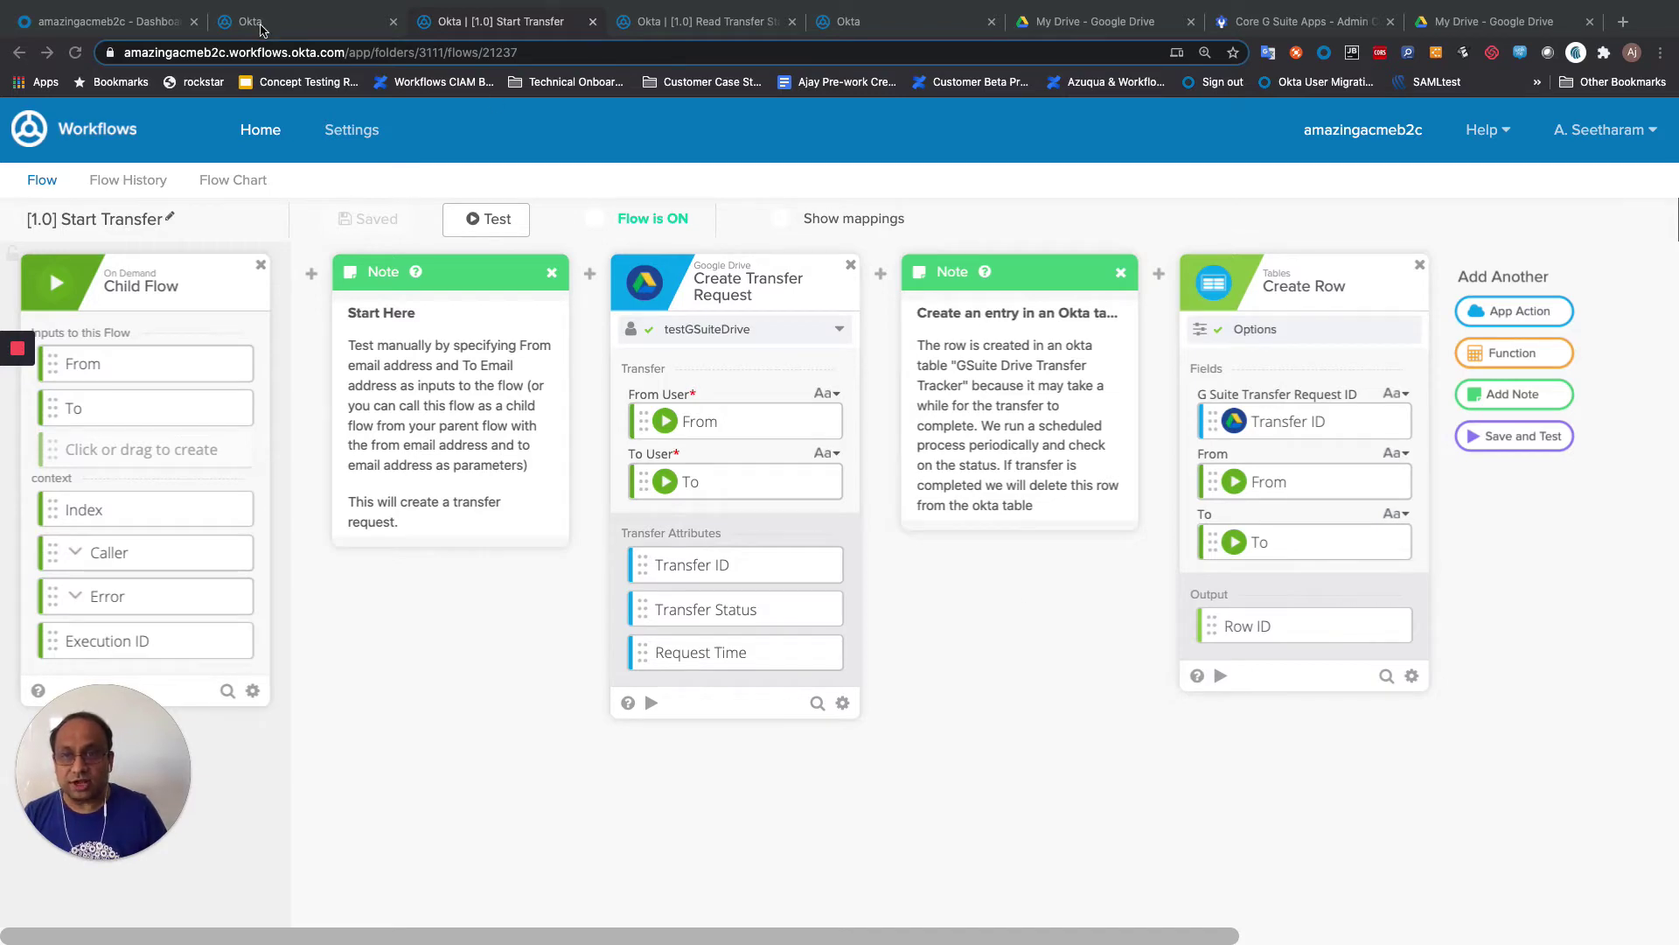
Step: Create a new Google Drive connection nicknamed 'Gsuite-test' in Workflows Connections
click(260, 23)
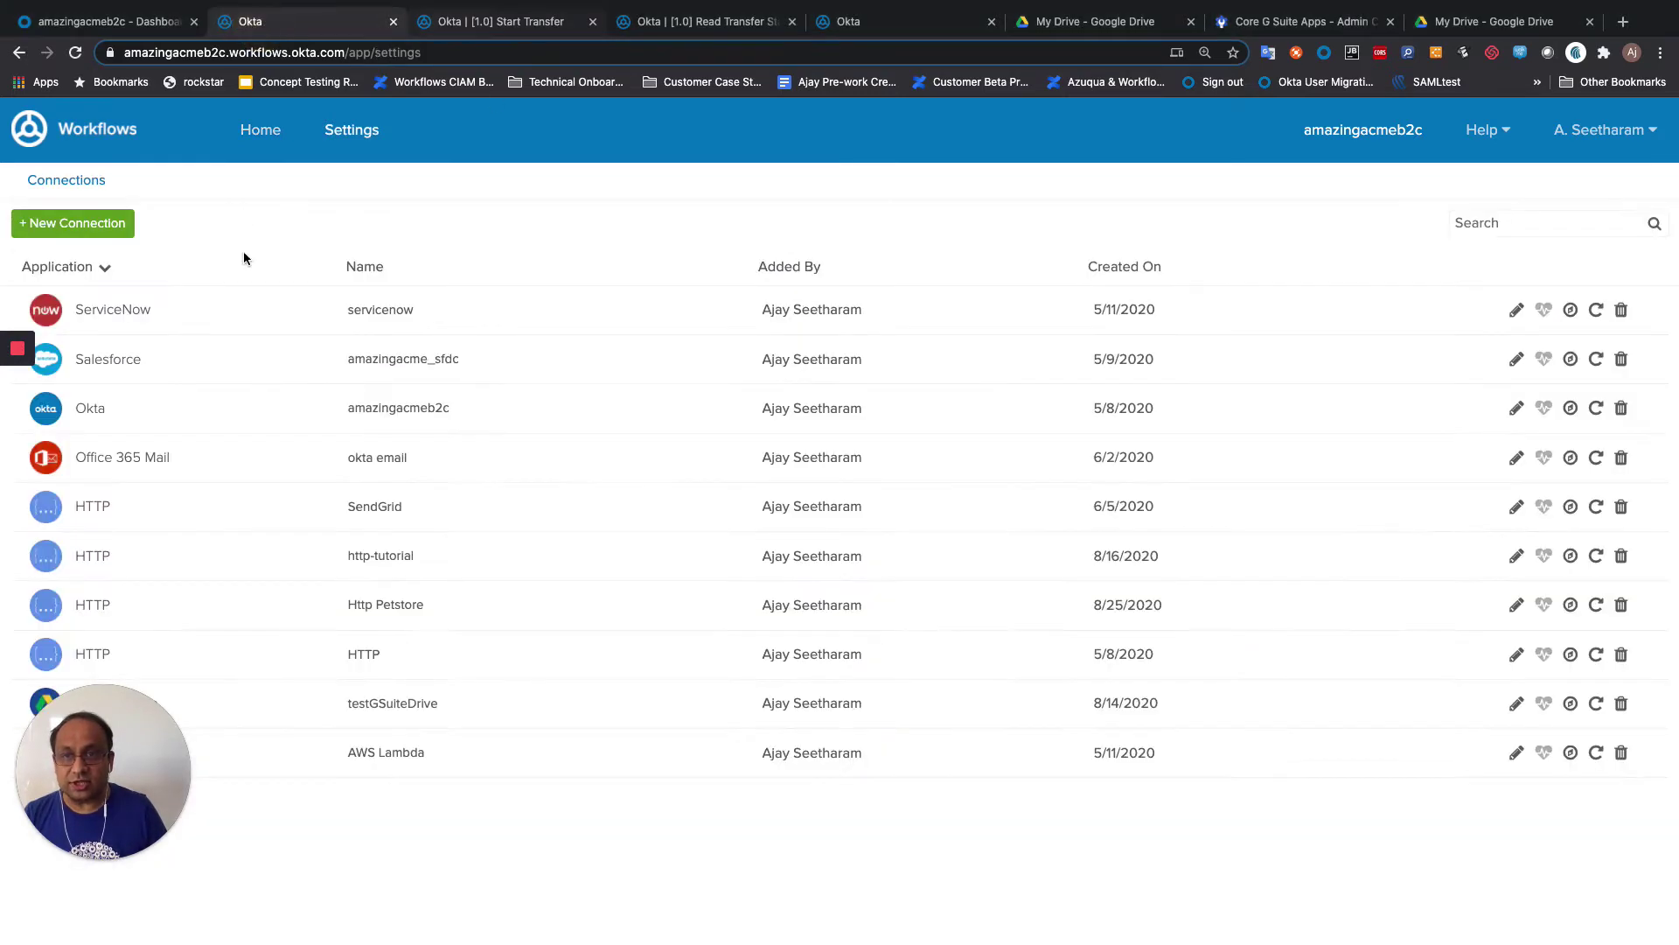
click(112, 225)
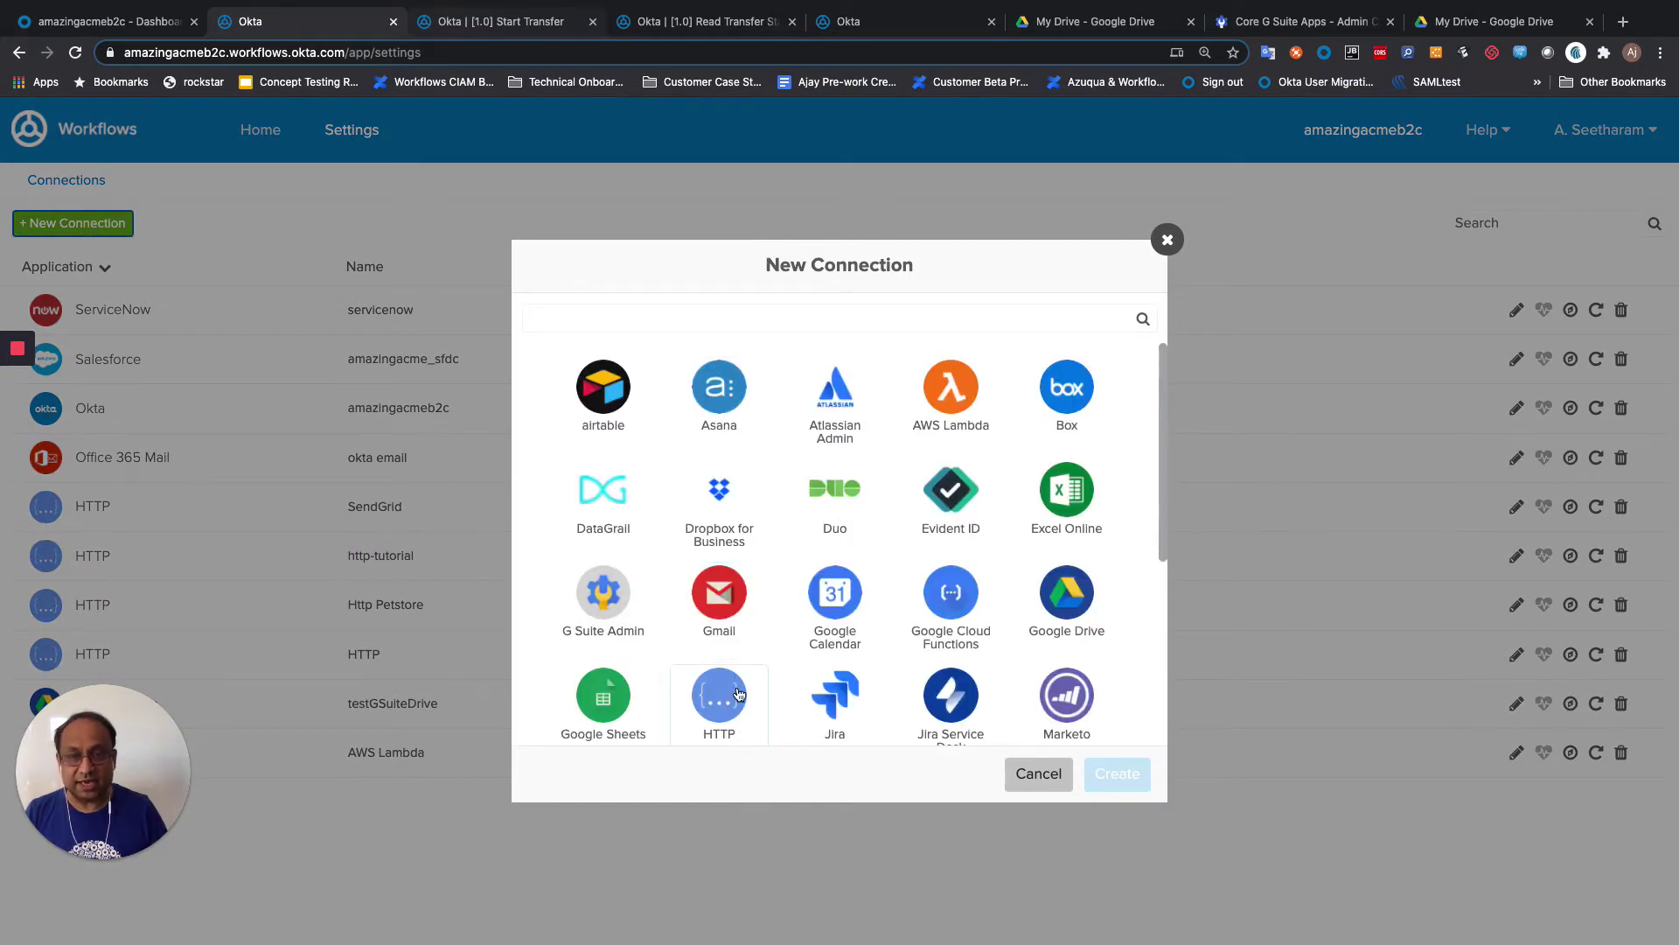
click(1036, 640)
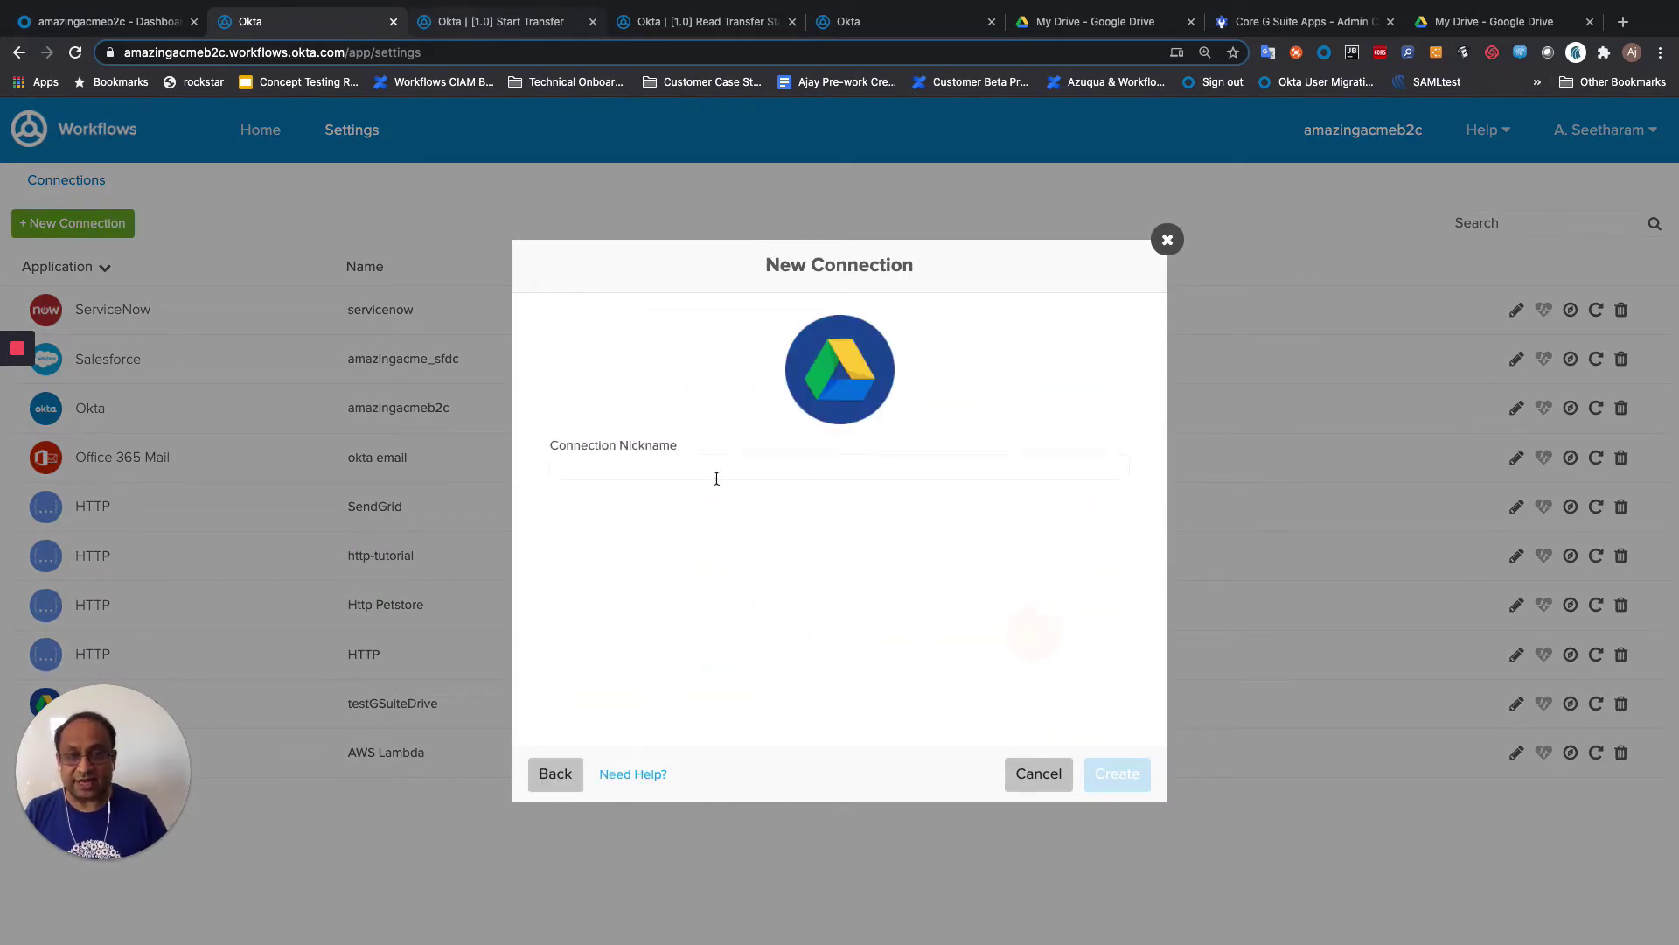
click(636, 463)
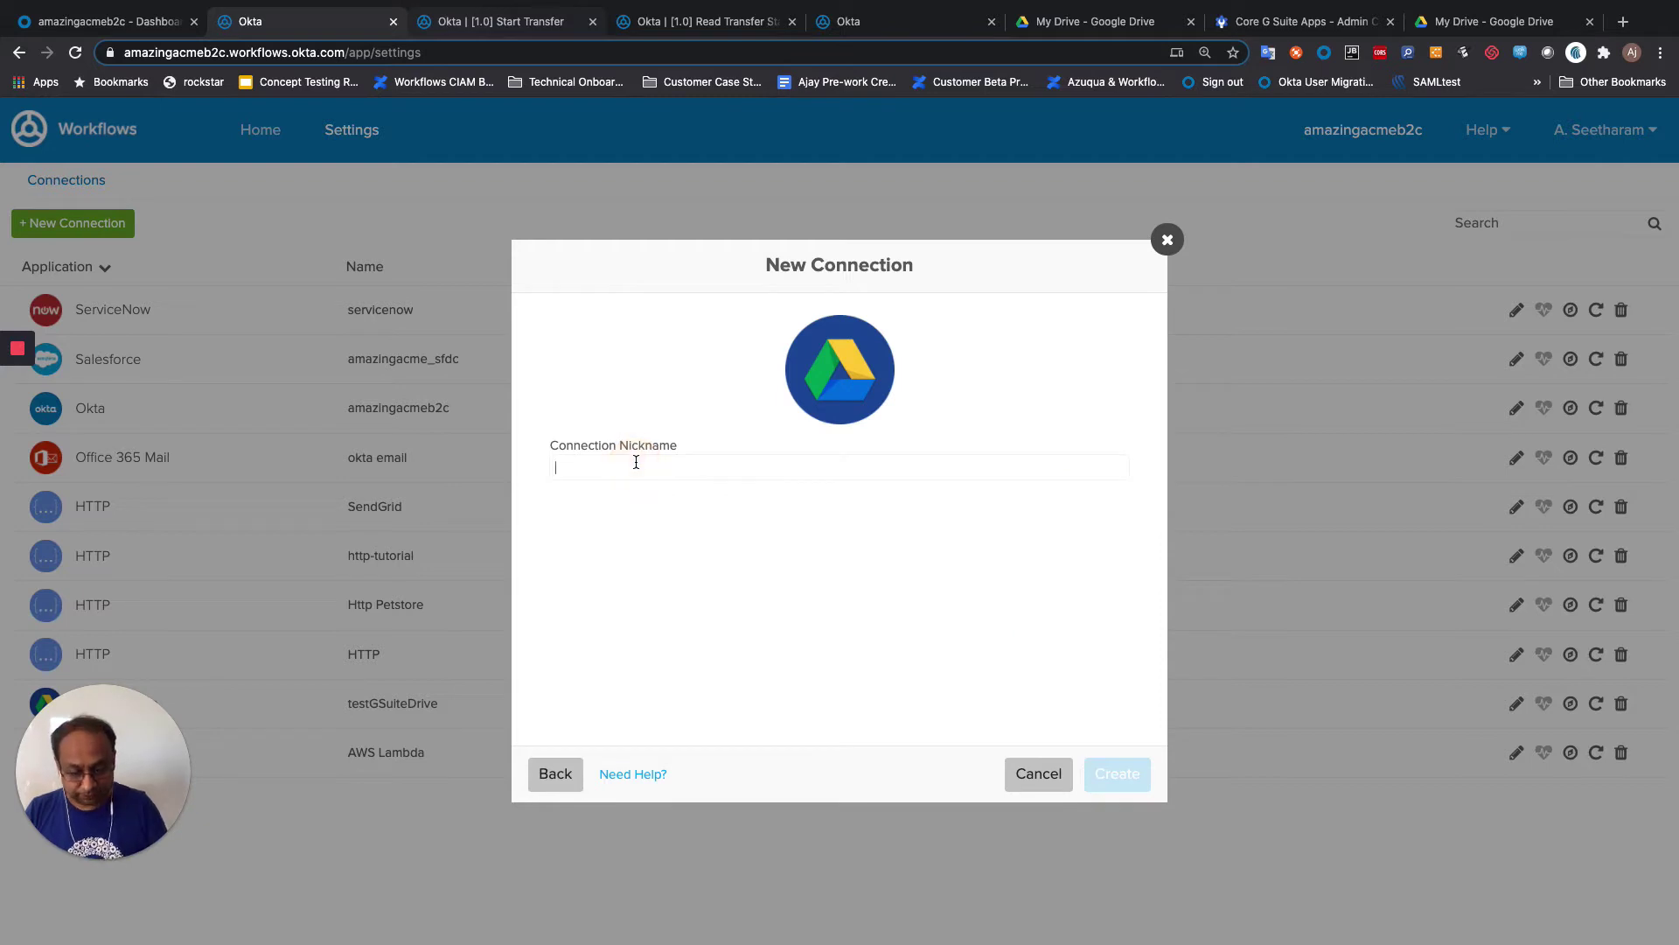
text(Gsuite-tes)
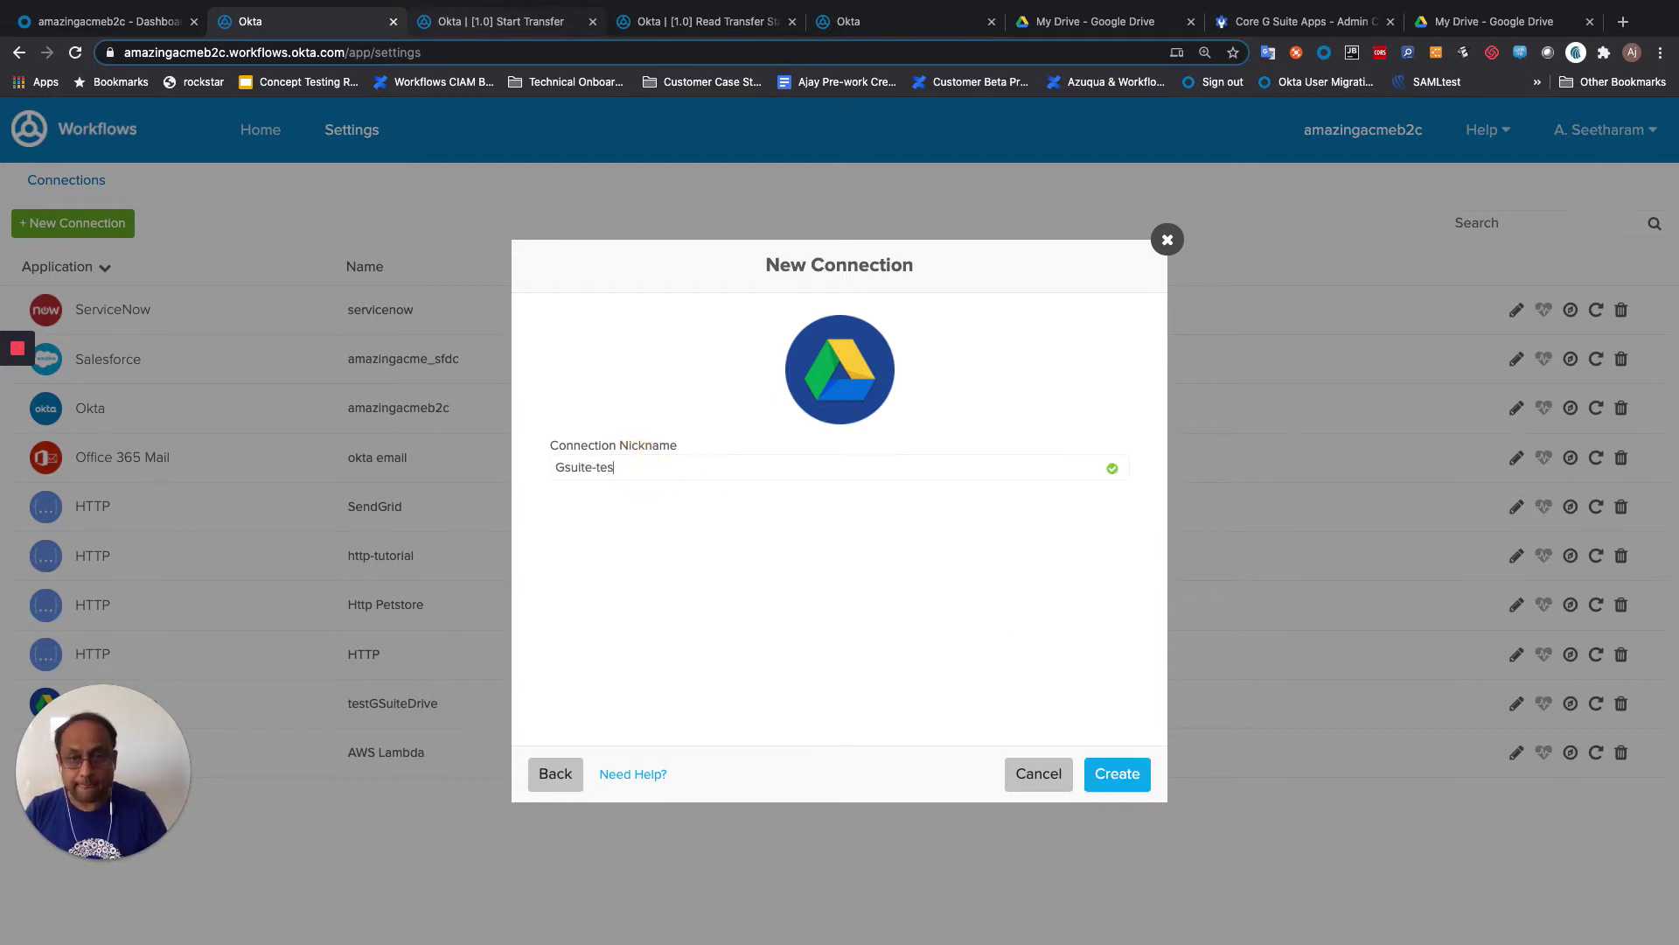
text(t)
click(1111, 773)
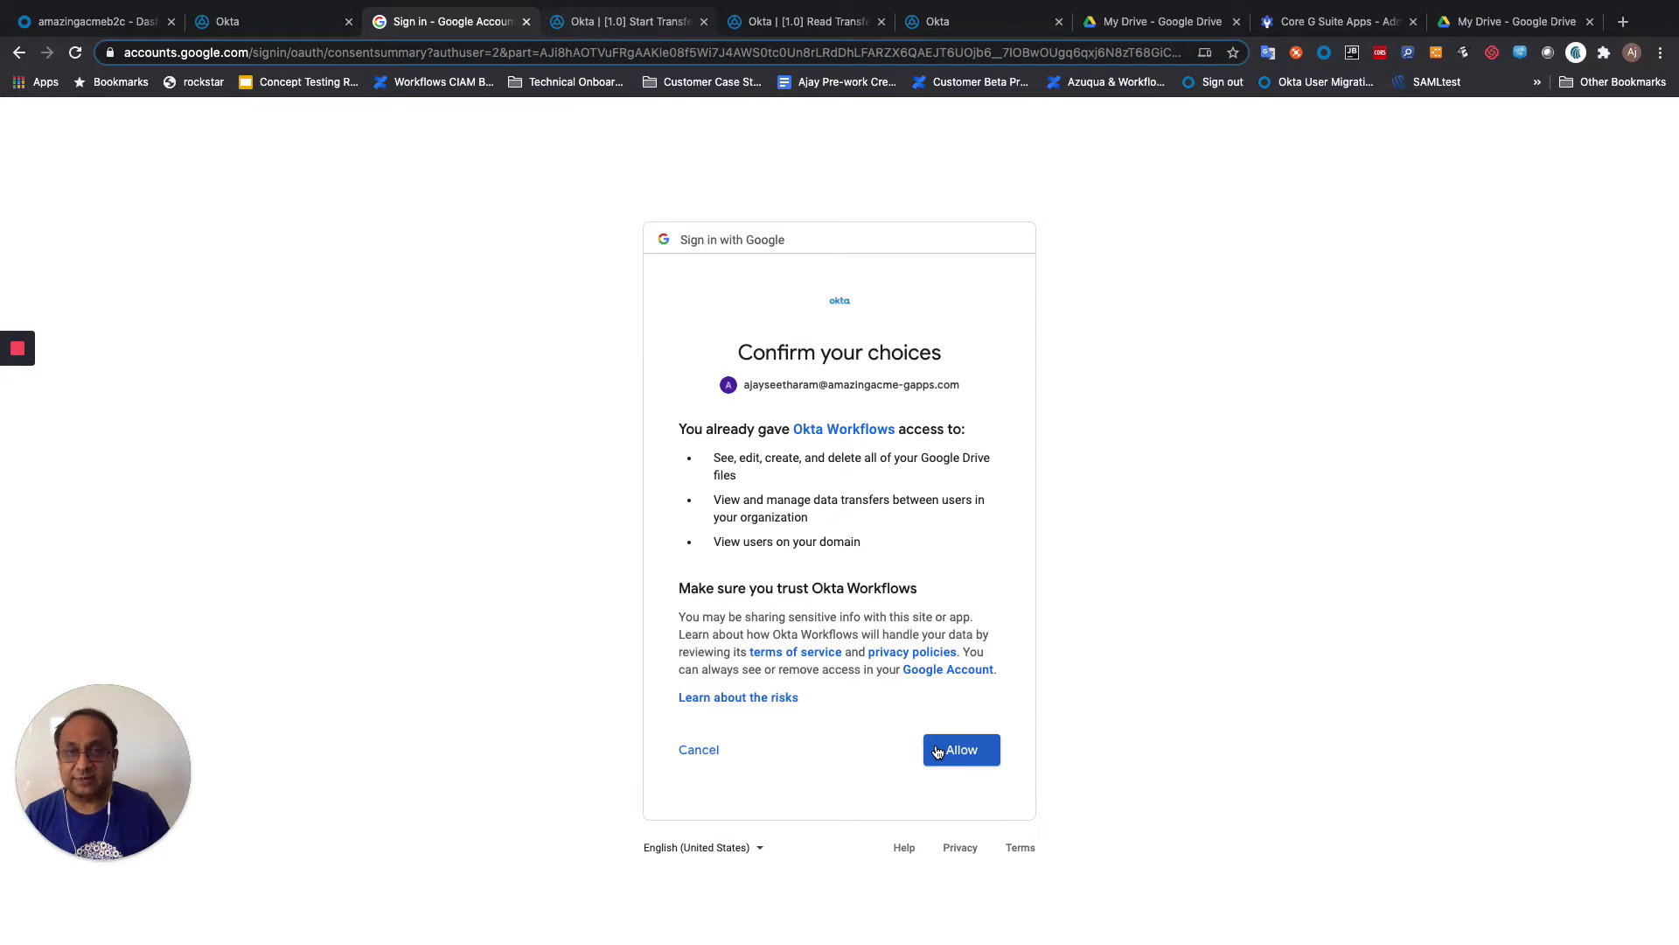
Step: Allow Okta Workflows access to Google Drive and go back to the [1.0] Start Transfer flow
click(526, 21)
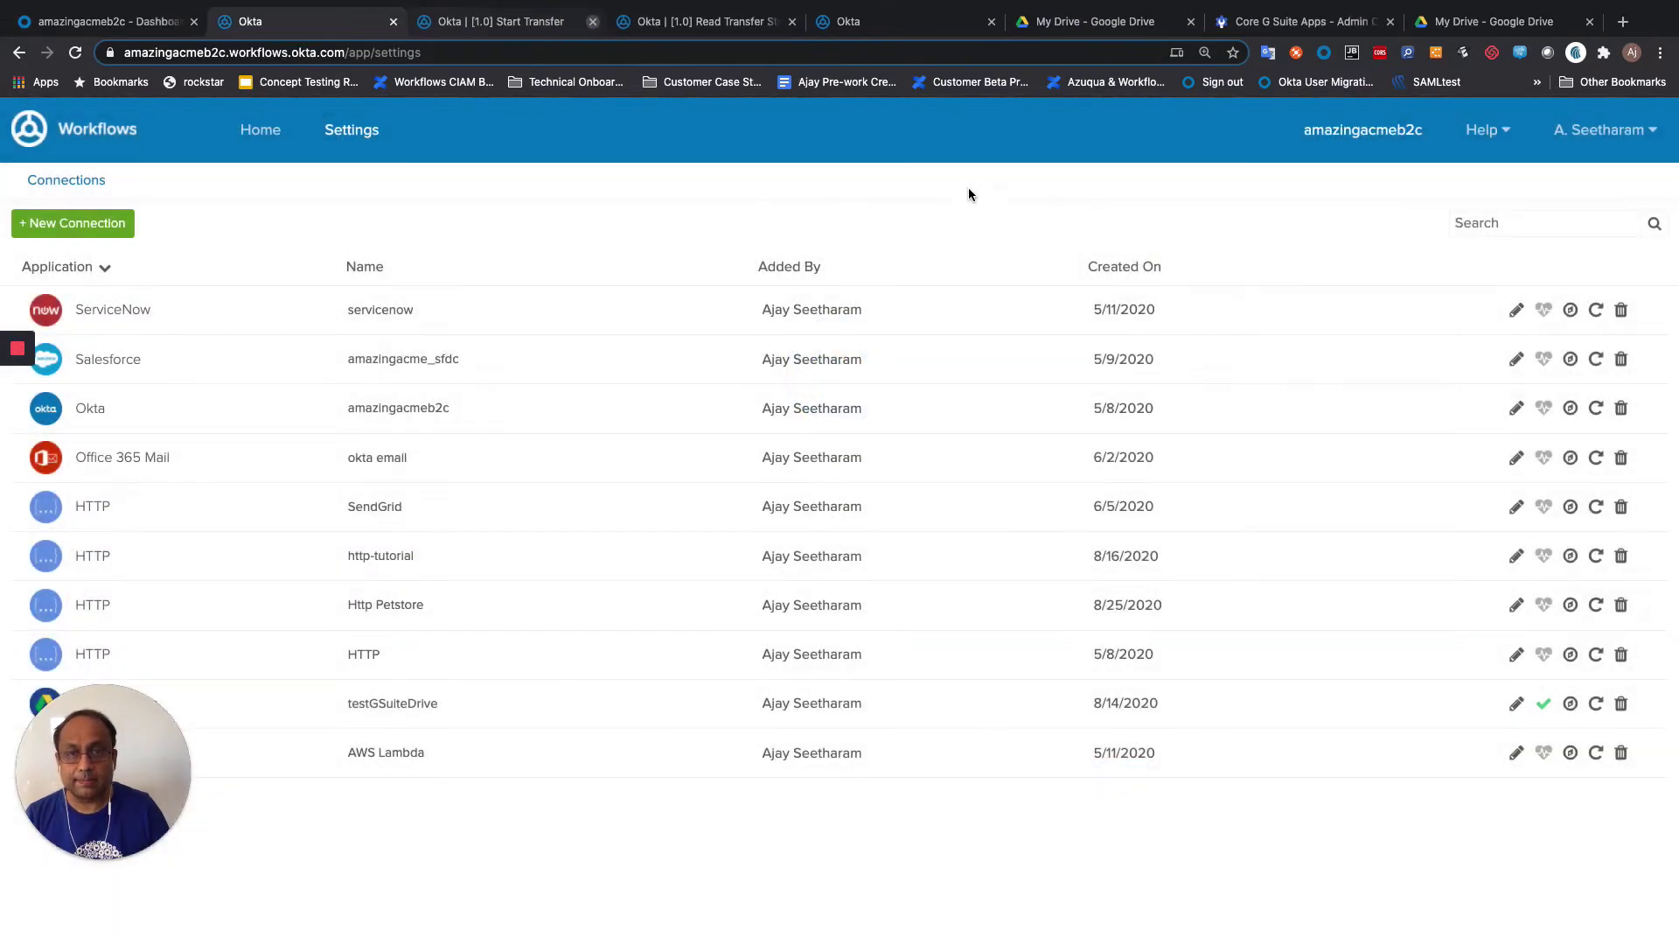
click(499, 21)
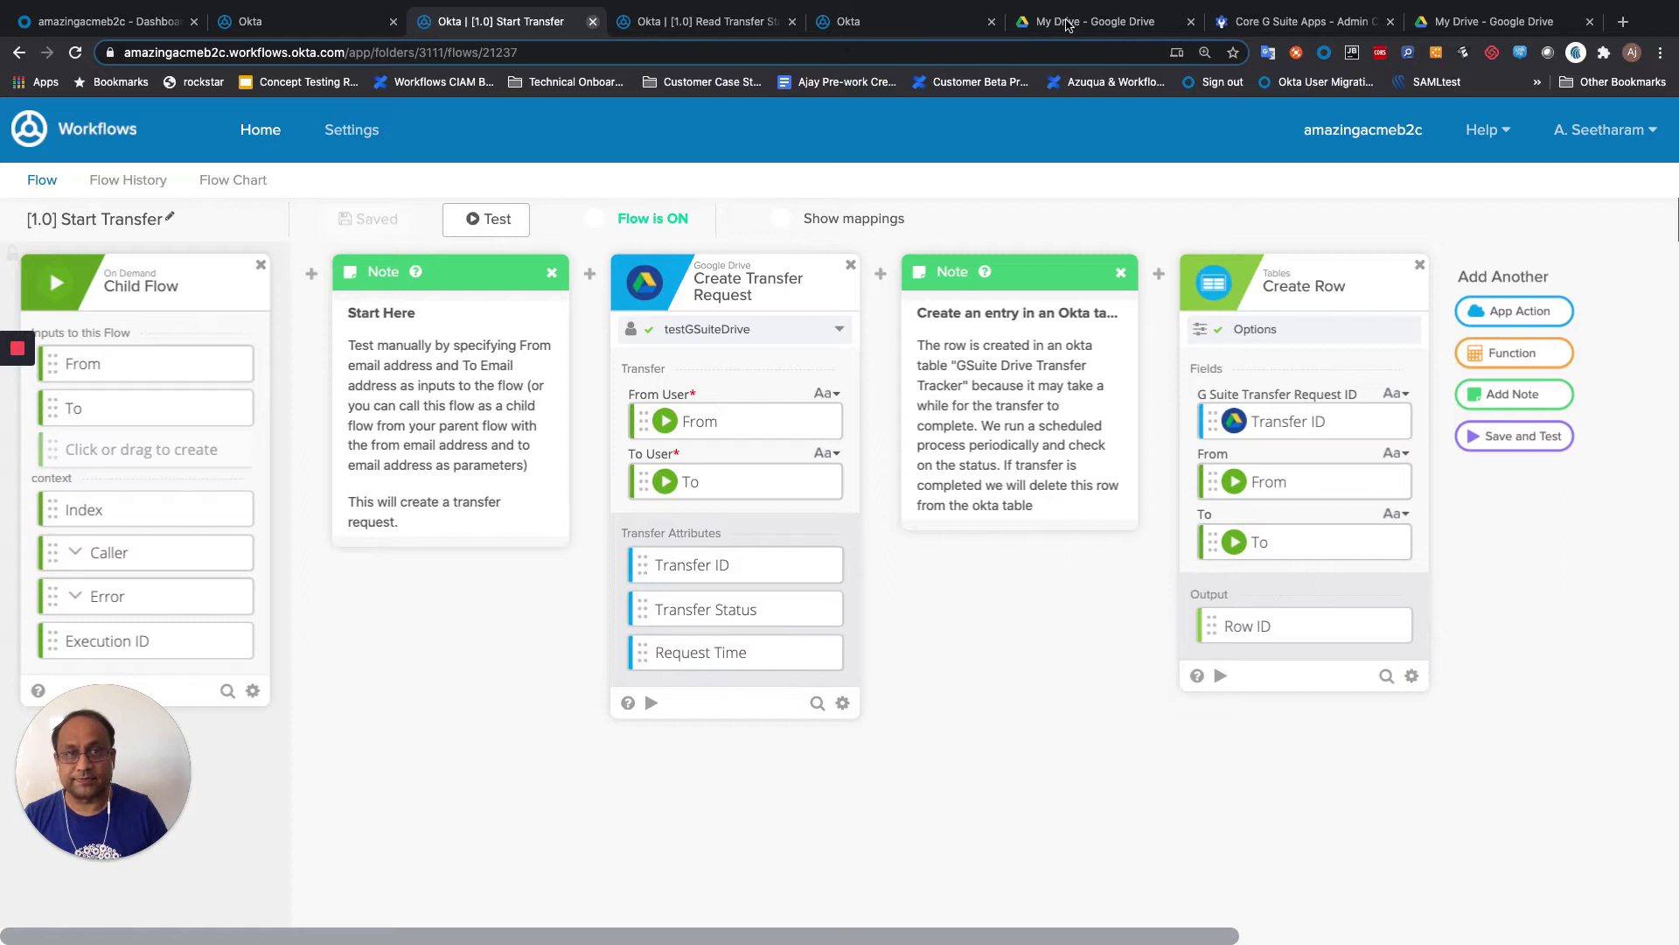
Step: Verify Drive and Docs is ON for everyone in Admin console, then return to the empty My Drive
click(1093, 18)
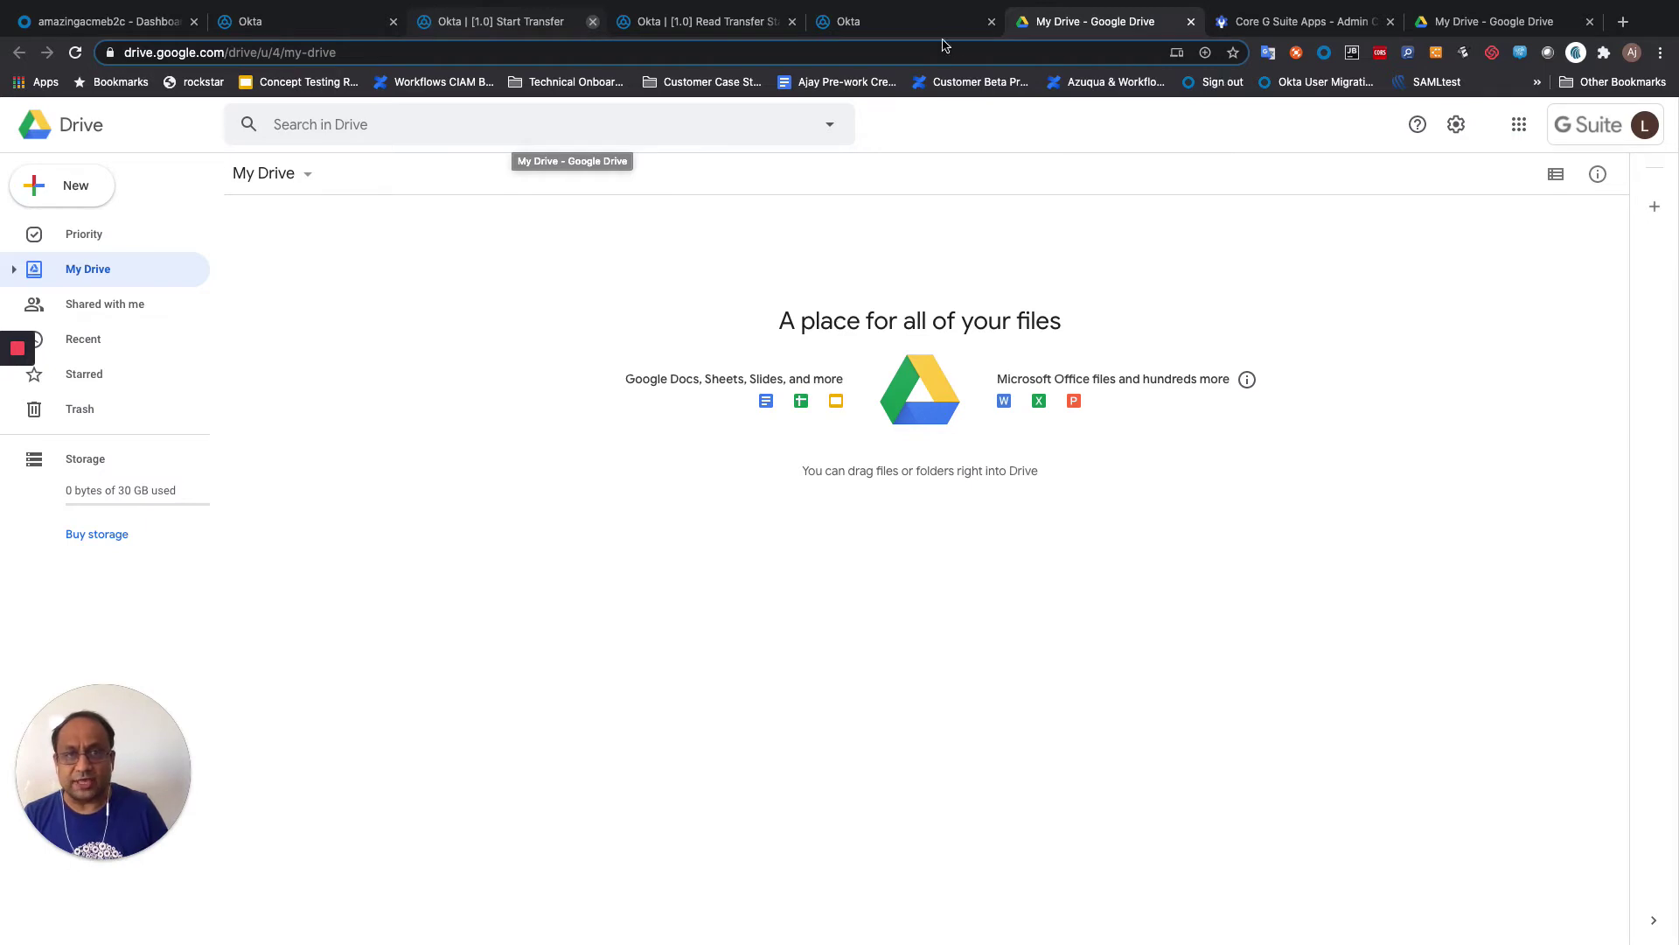
click(1307, 23)
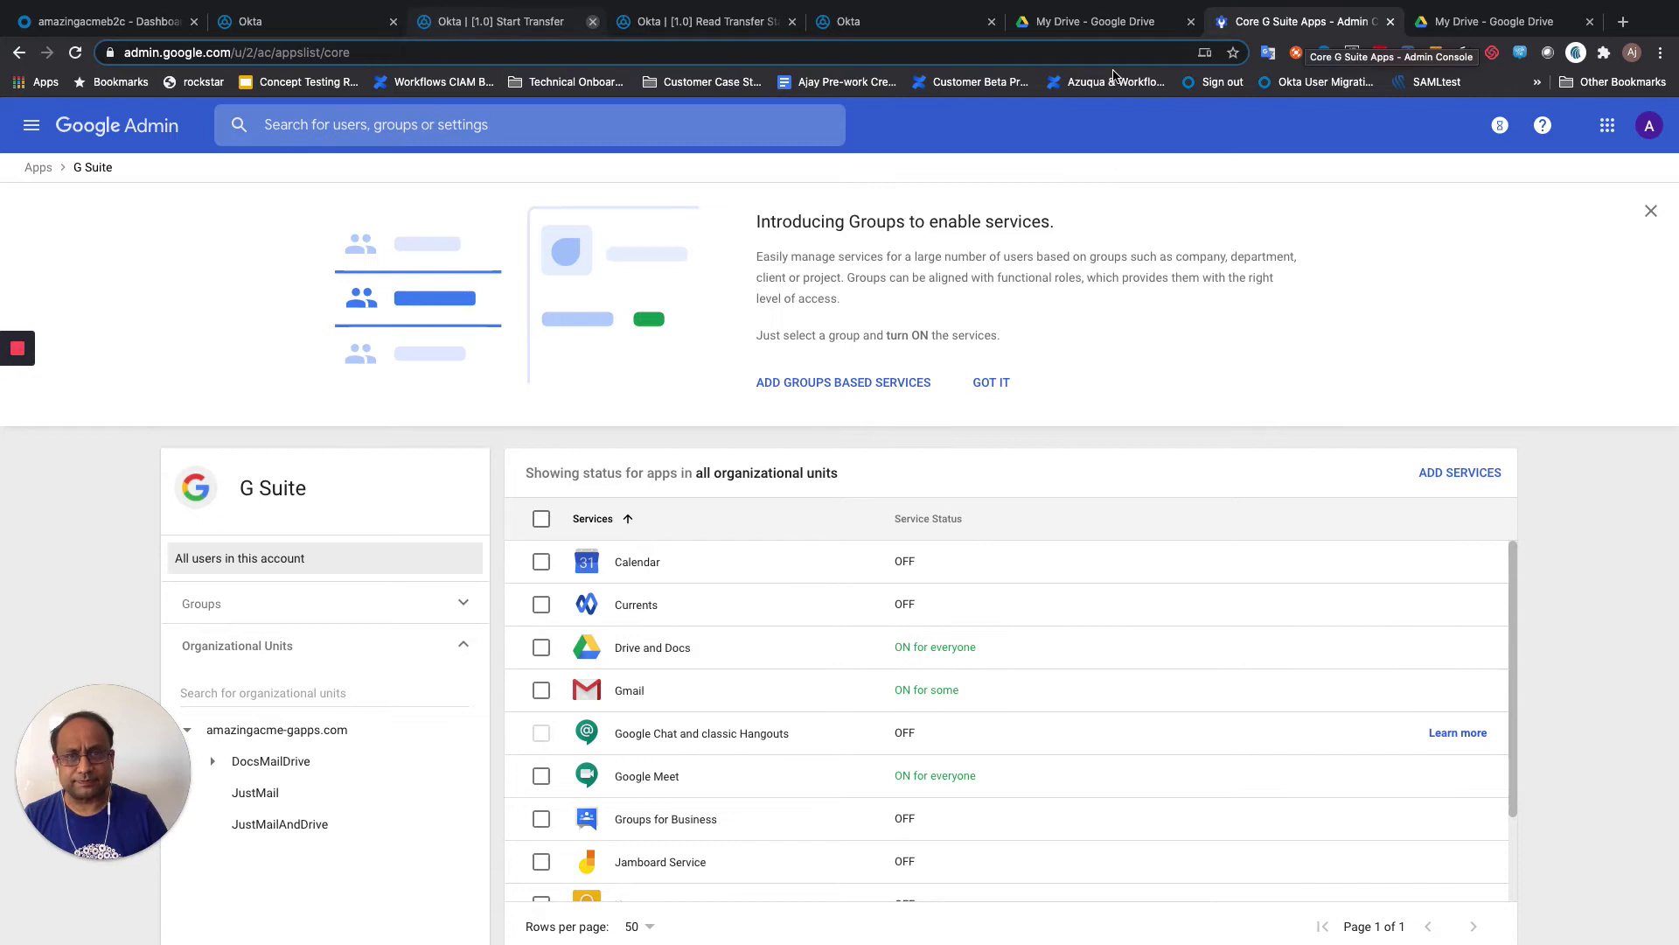
click(1090, 21)
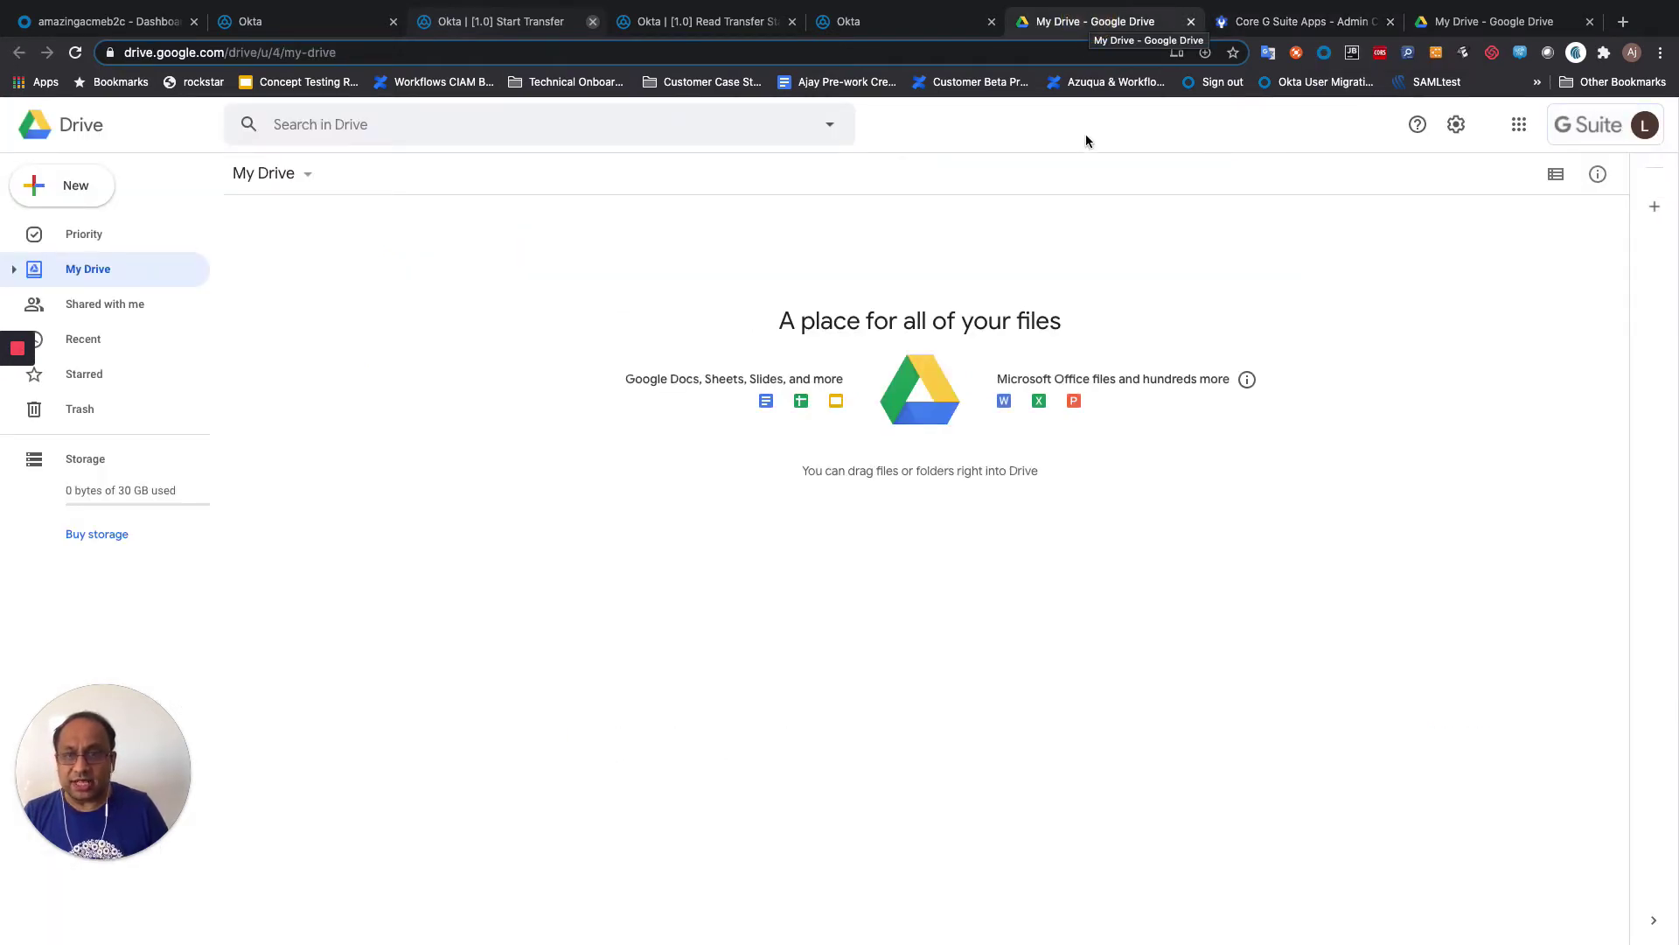
Step: Create a Google Docs document titled 'Test doc' whose body reads 'Test doc'
click(58, 195)
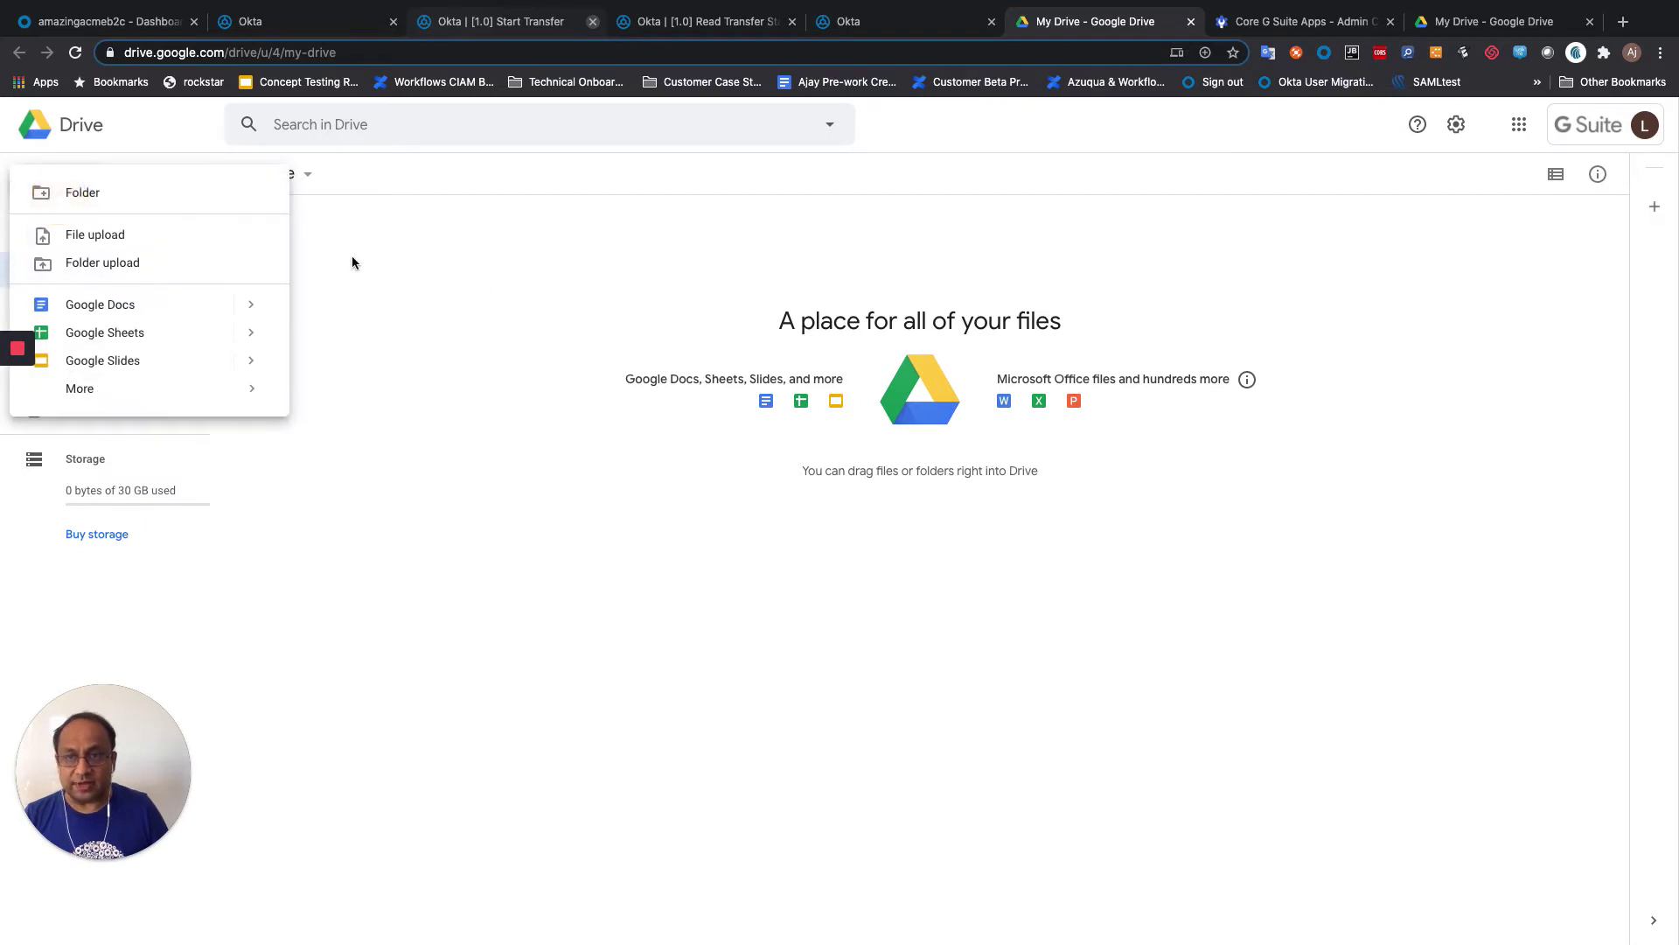
click(144, 303)
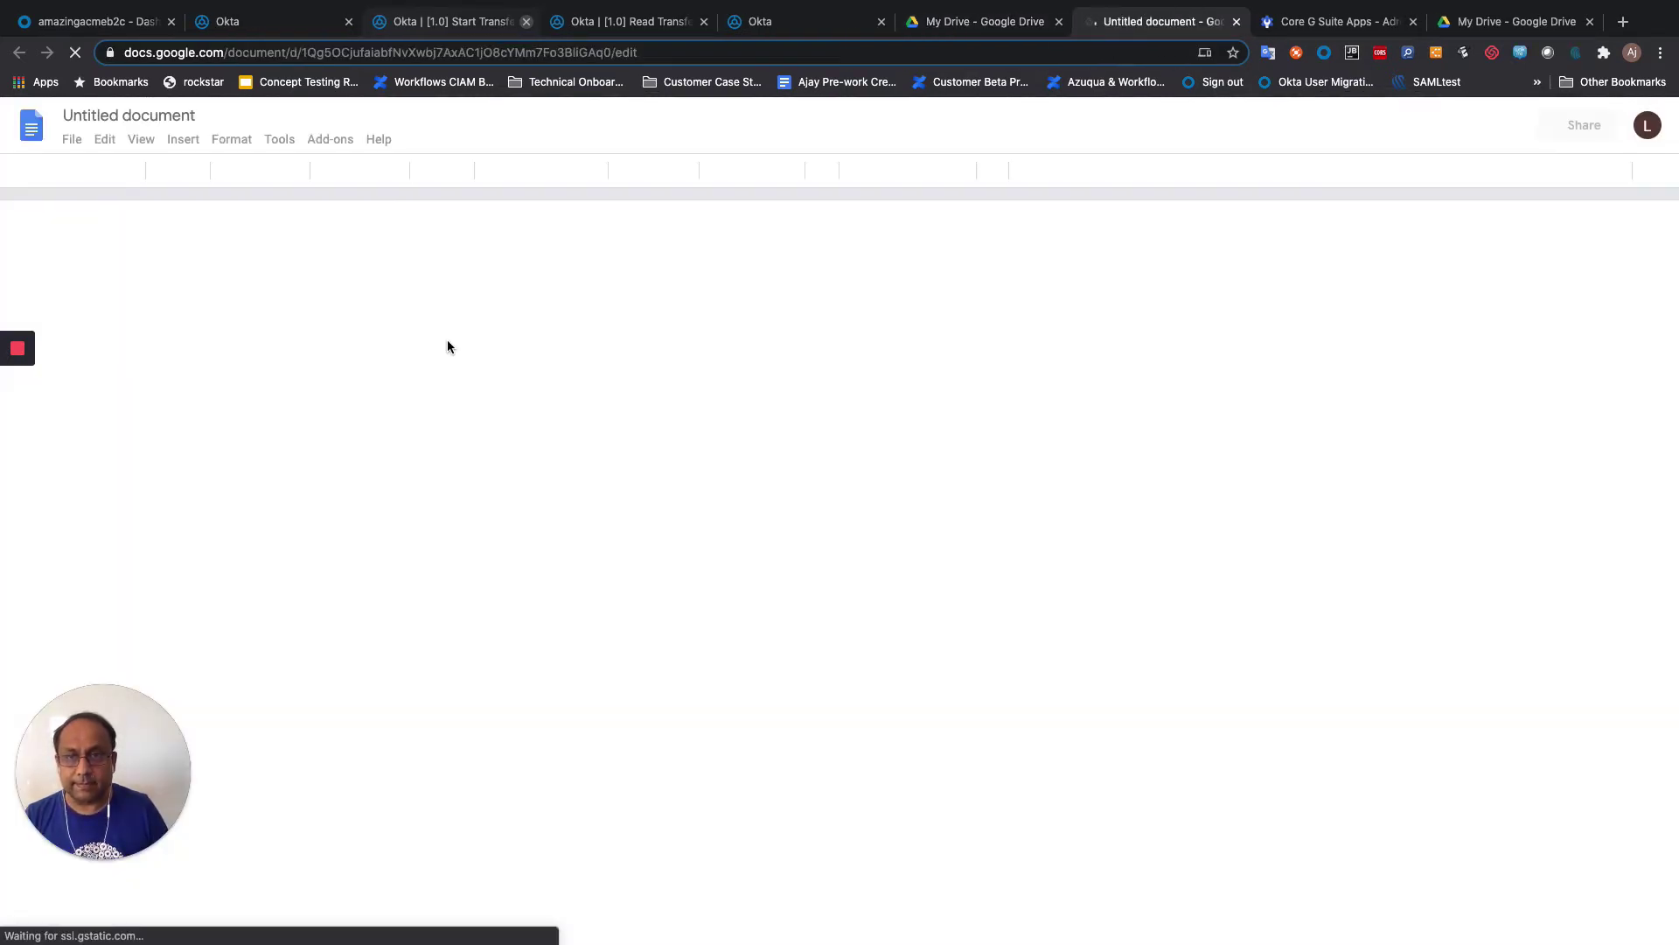
click(549, 305)
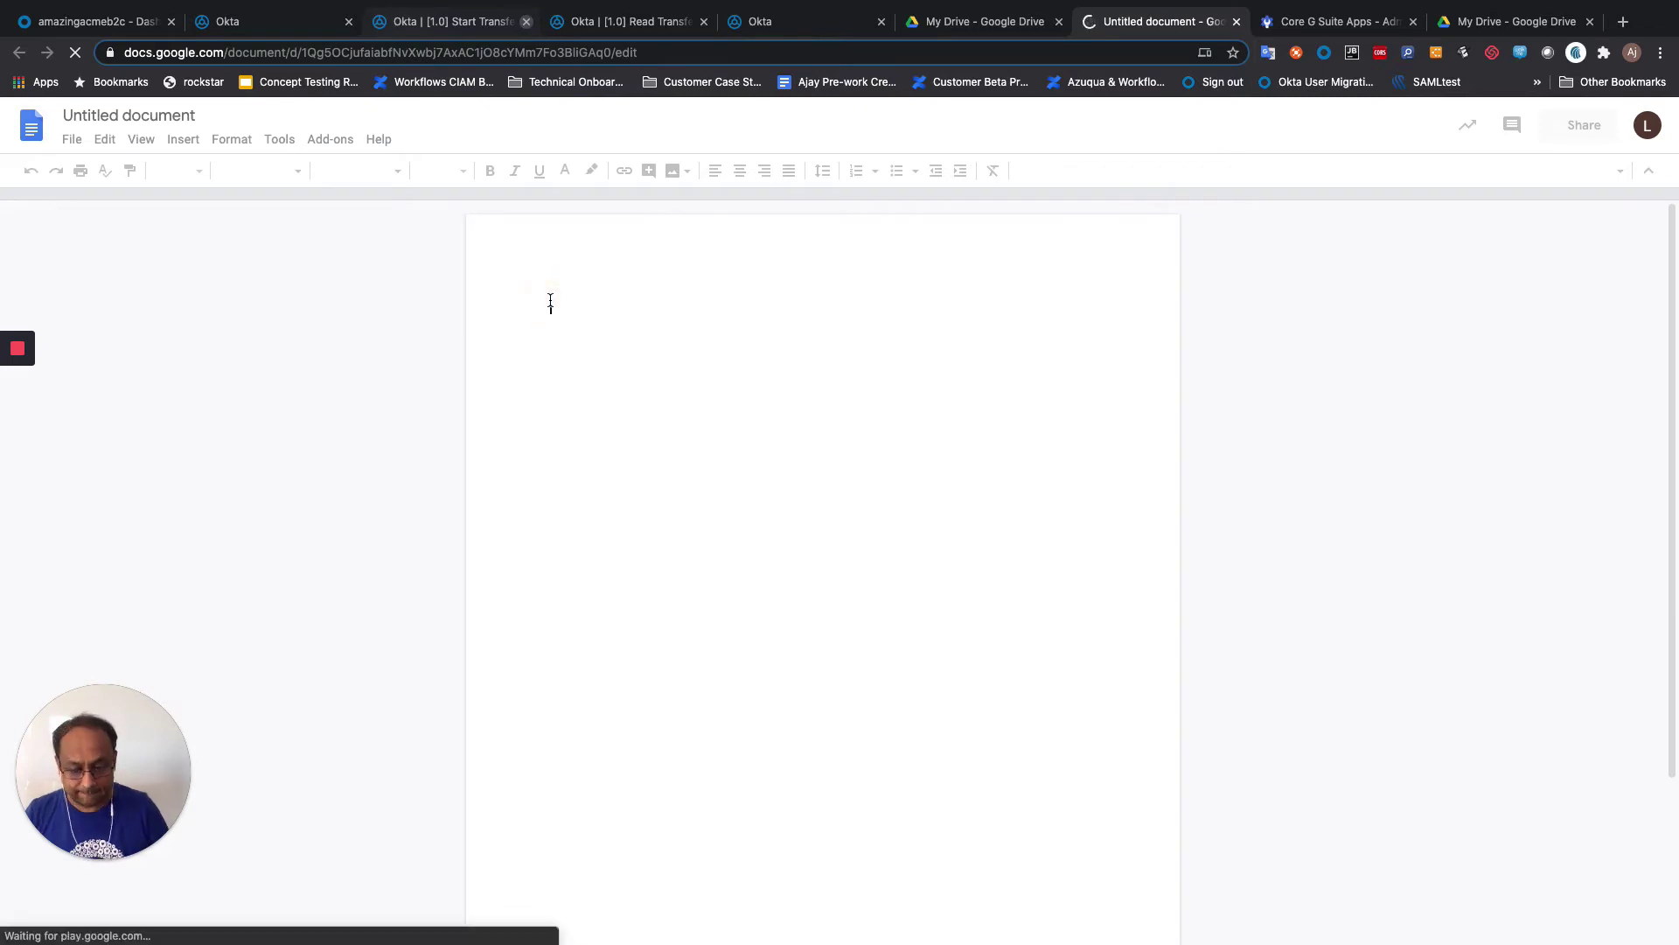
text(Test doc)
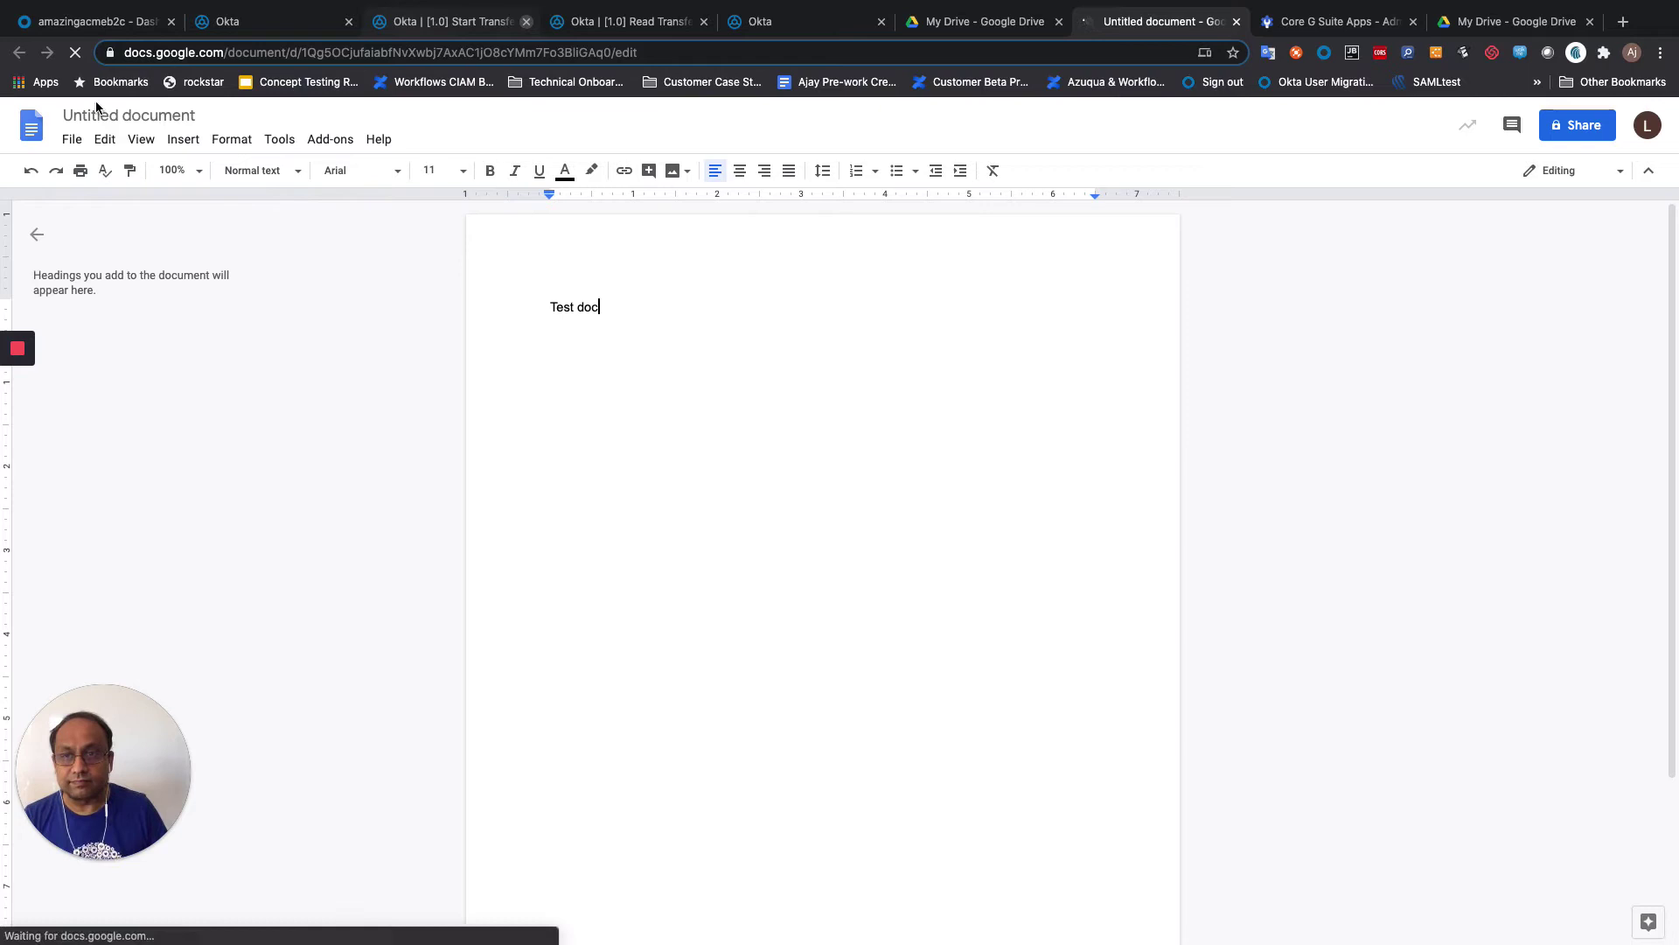
click(145, 116)
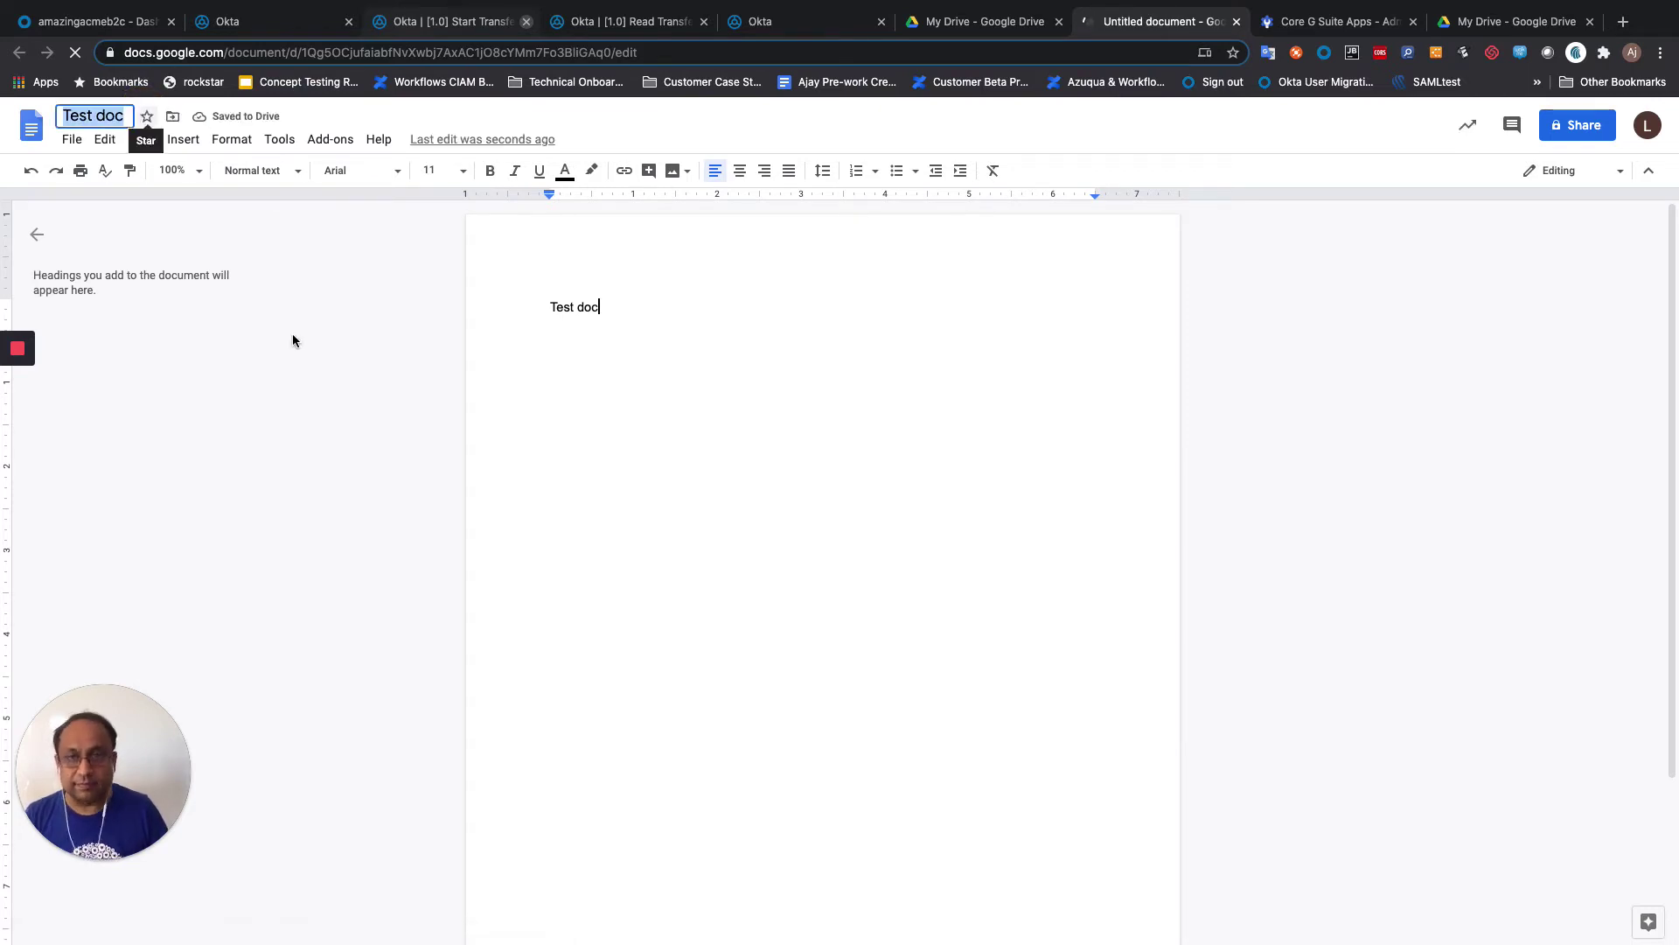
key(Return)
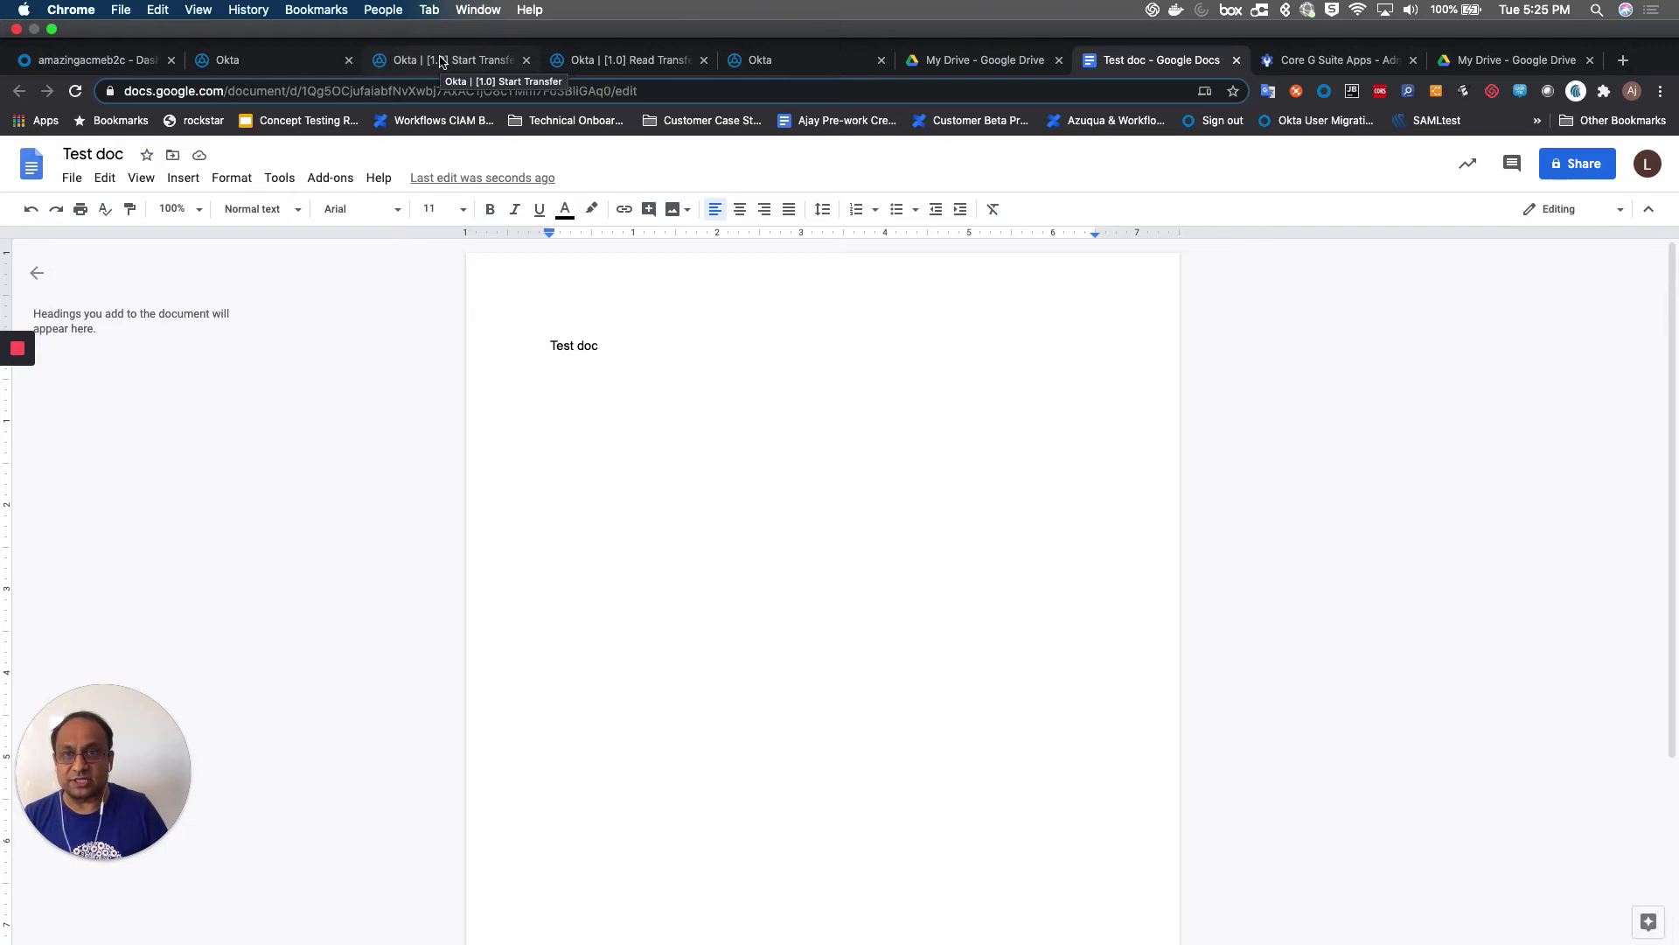
click(442, 62)
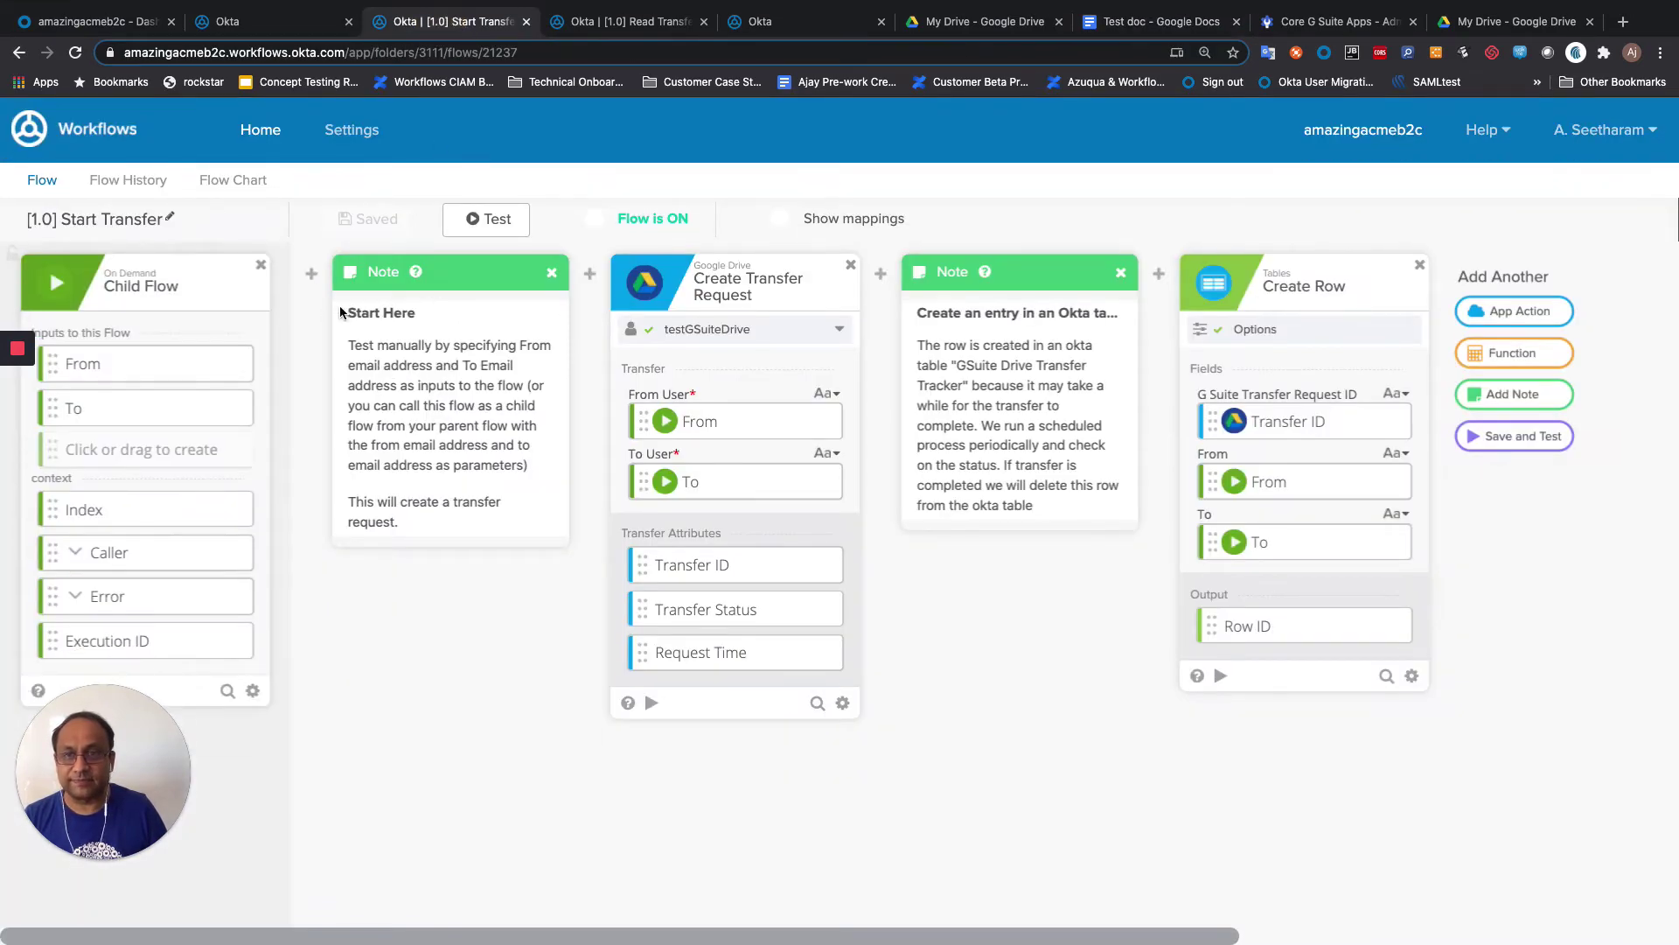
Step: Test the Start Transfer flow from the source user's e-mail to the destination user's e-mail, getting an inProgress transfer
click(312, 273)
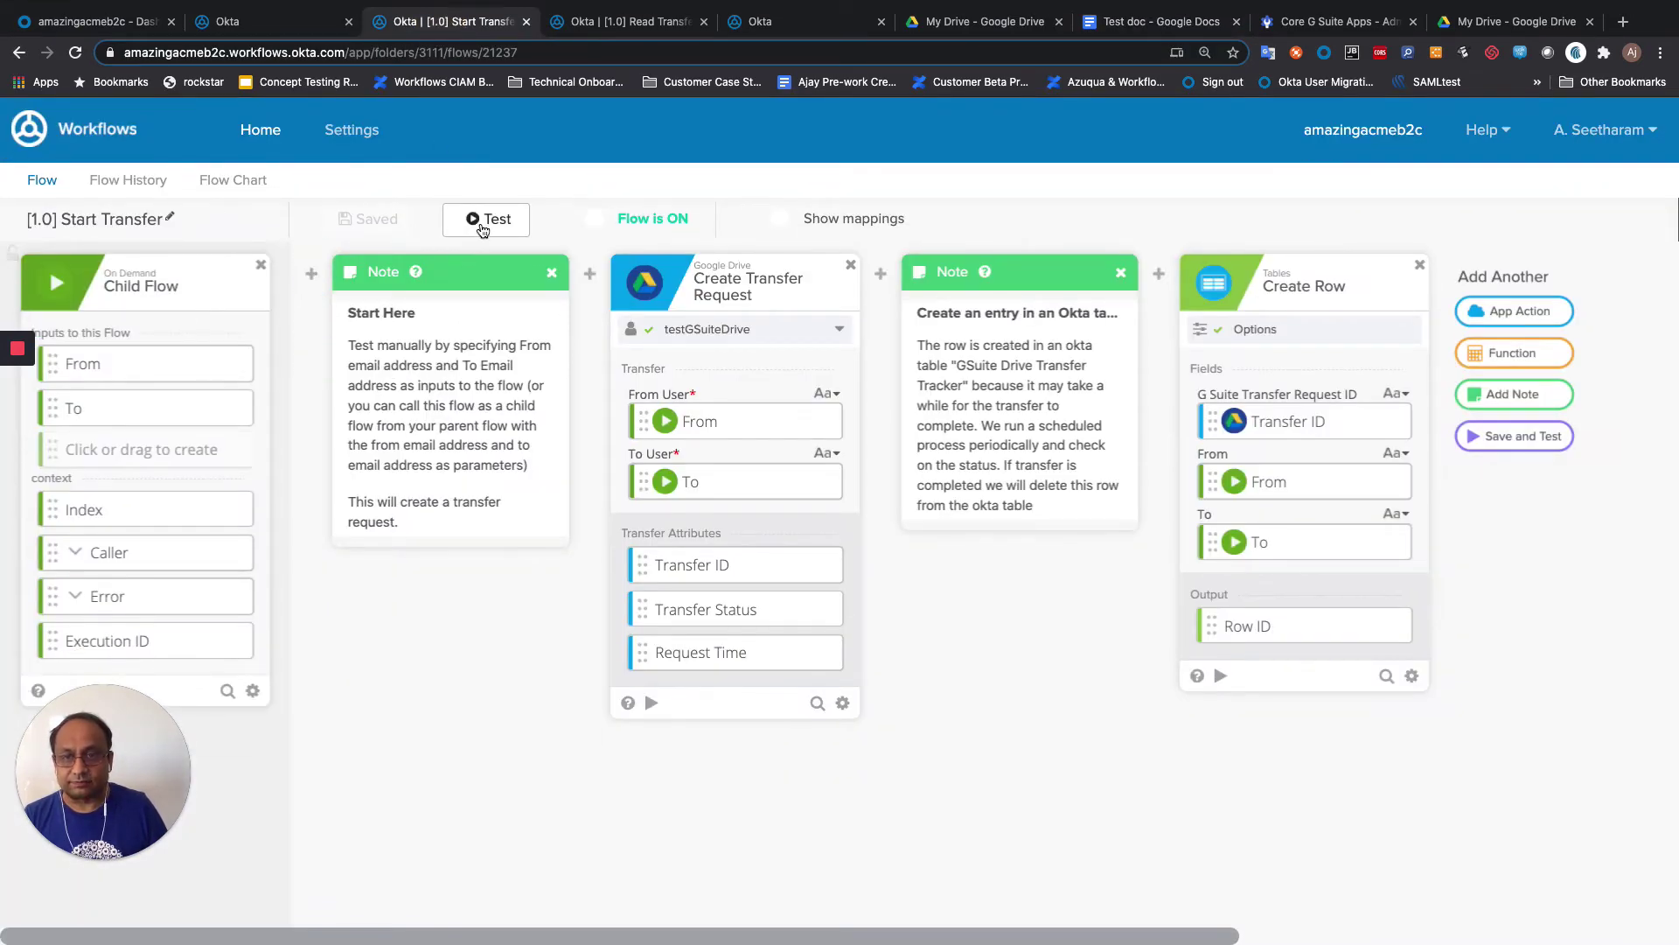
click(483, 220)
click(709, 360)
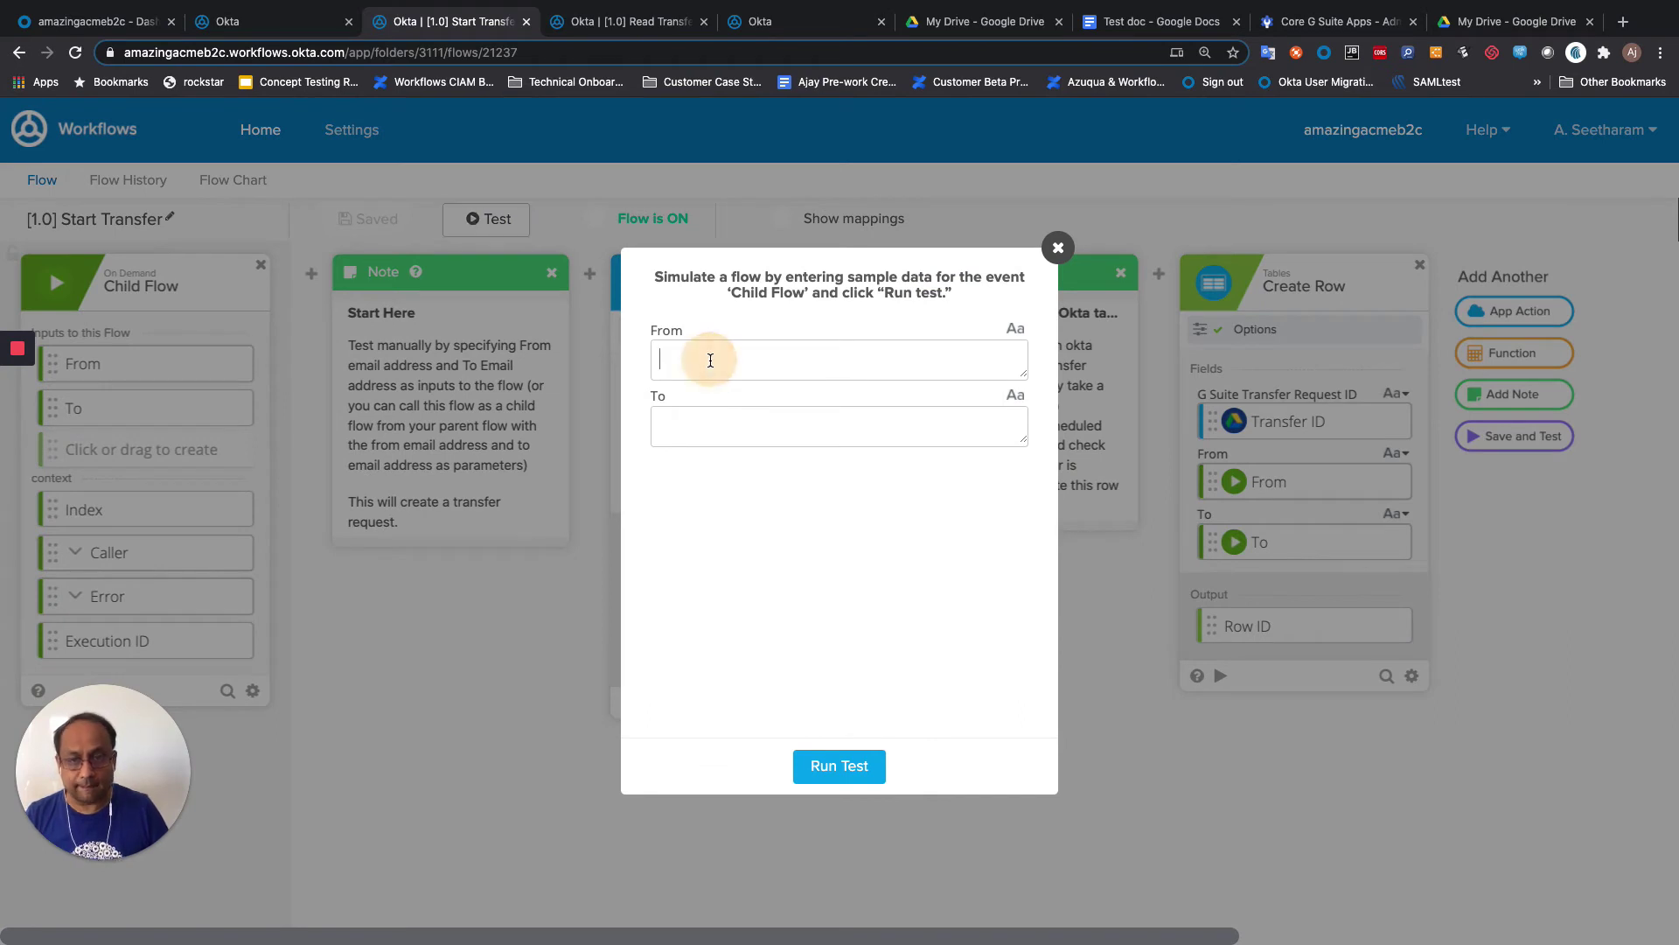
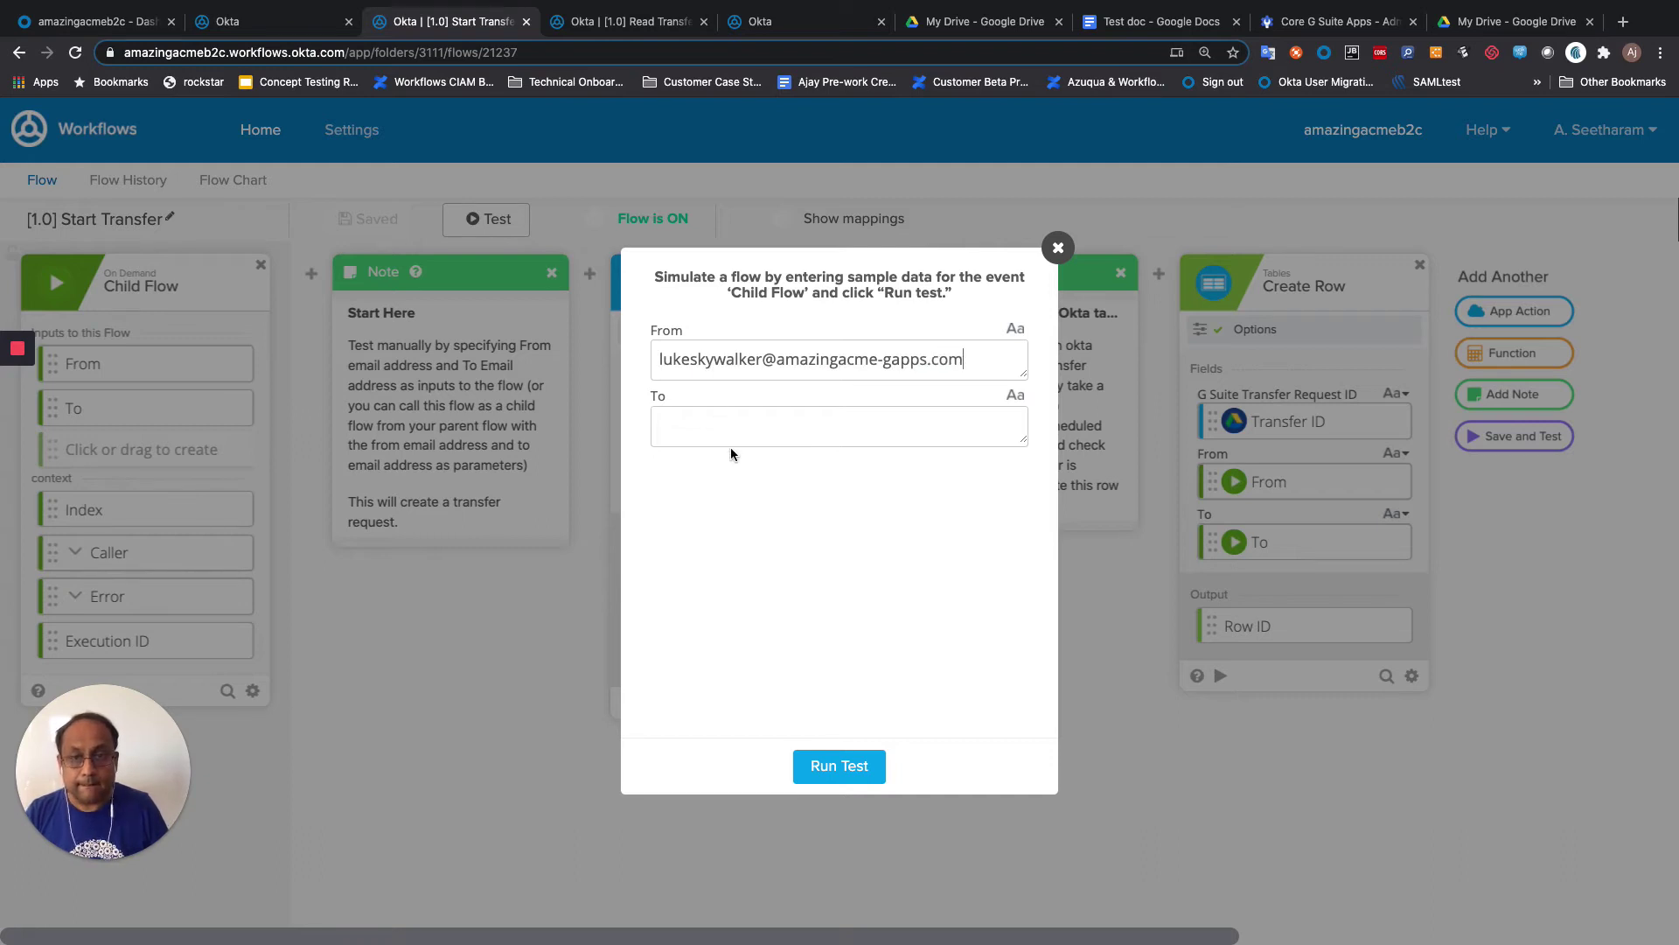
click(732, 418)
text(o)
key(Down)
key(Return)
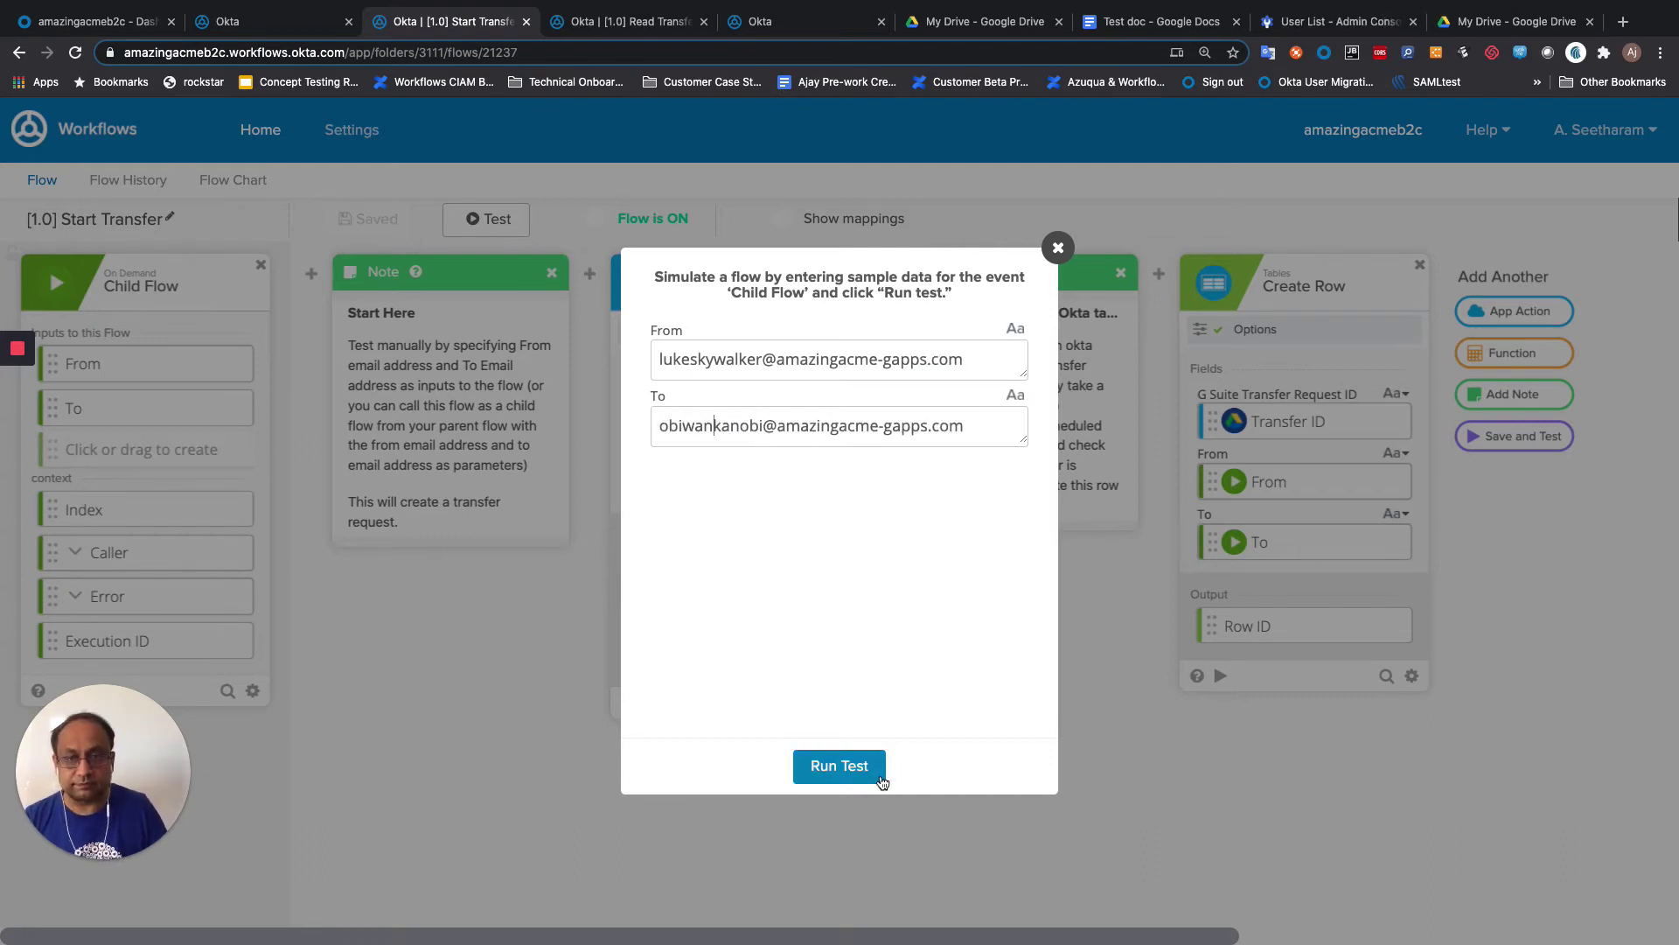
click(826, 766)
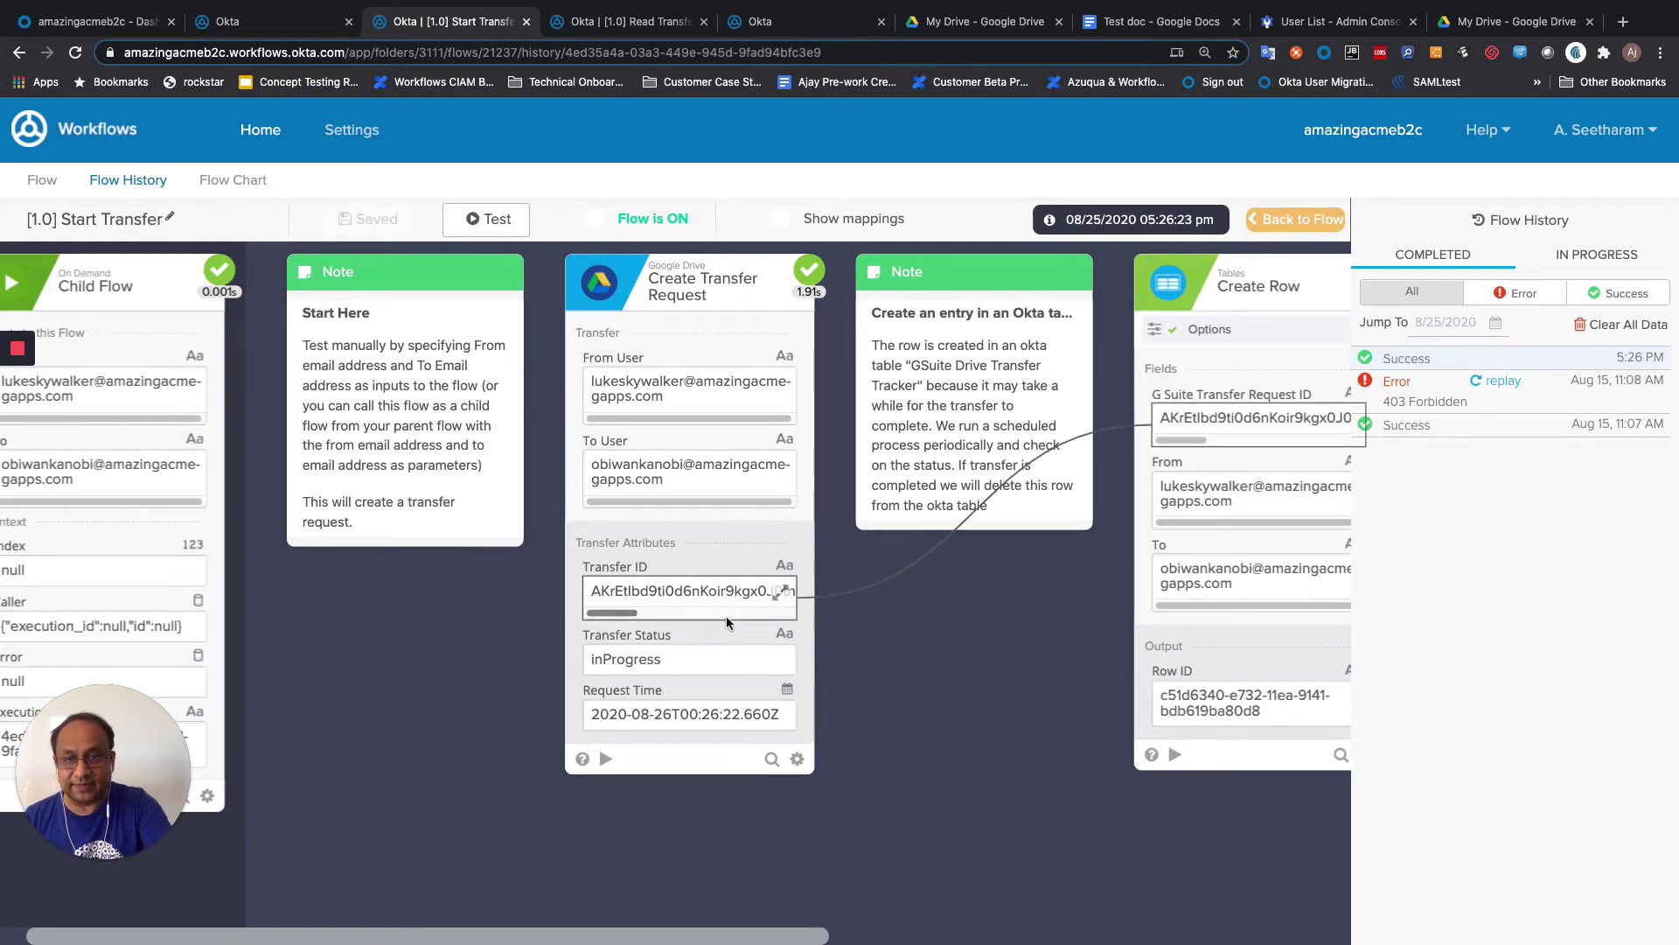
scroll(698, 666, right, 5)
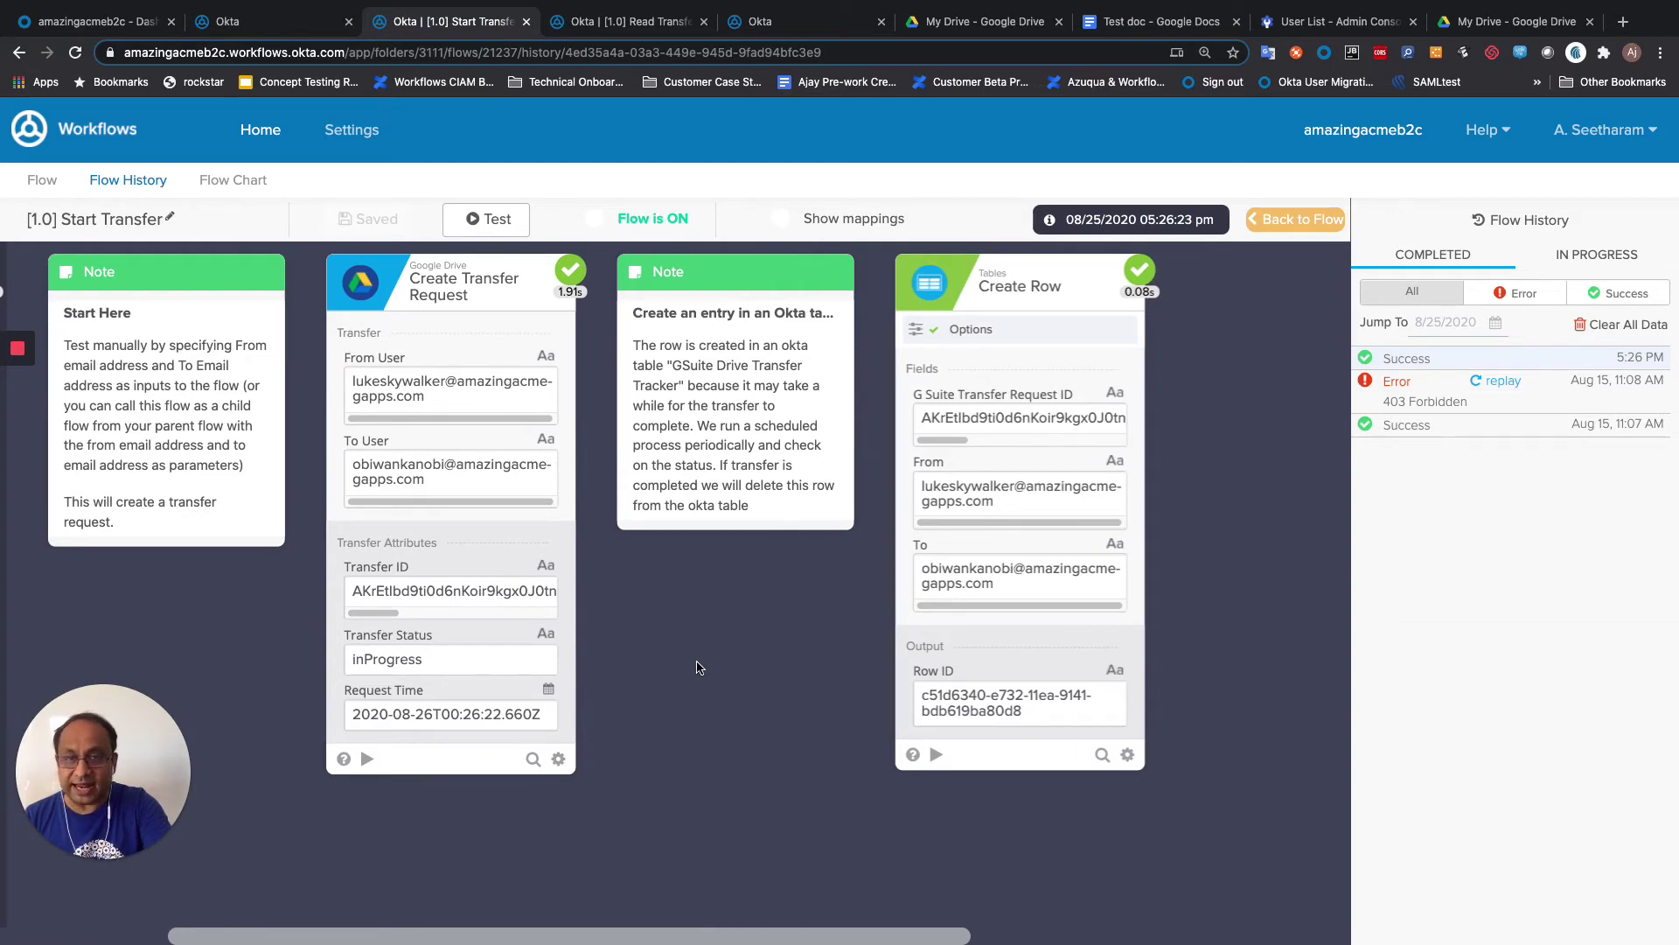
click(764, 19)
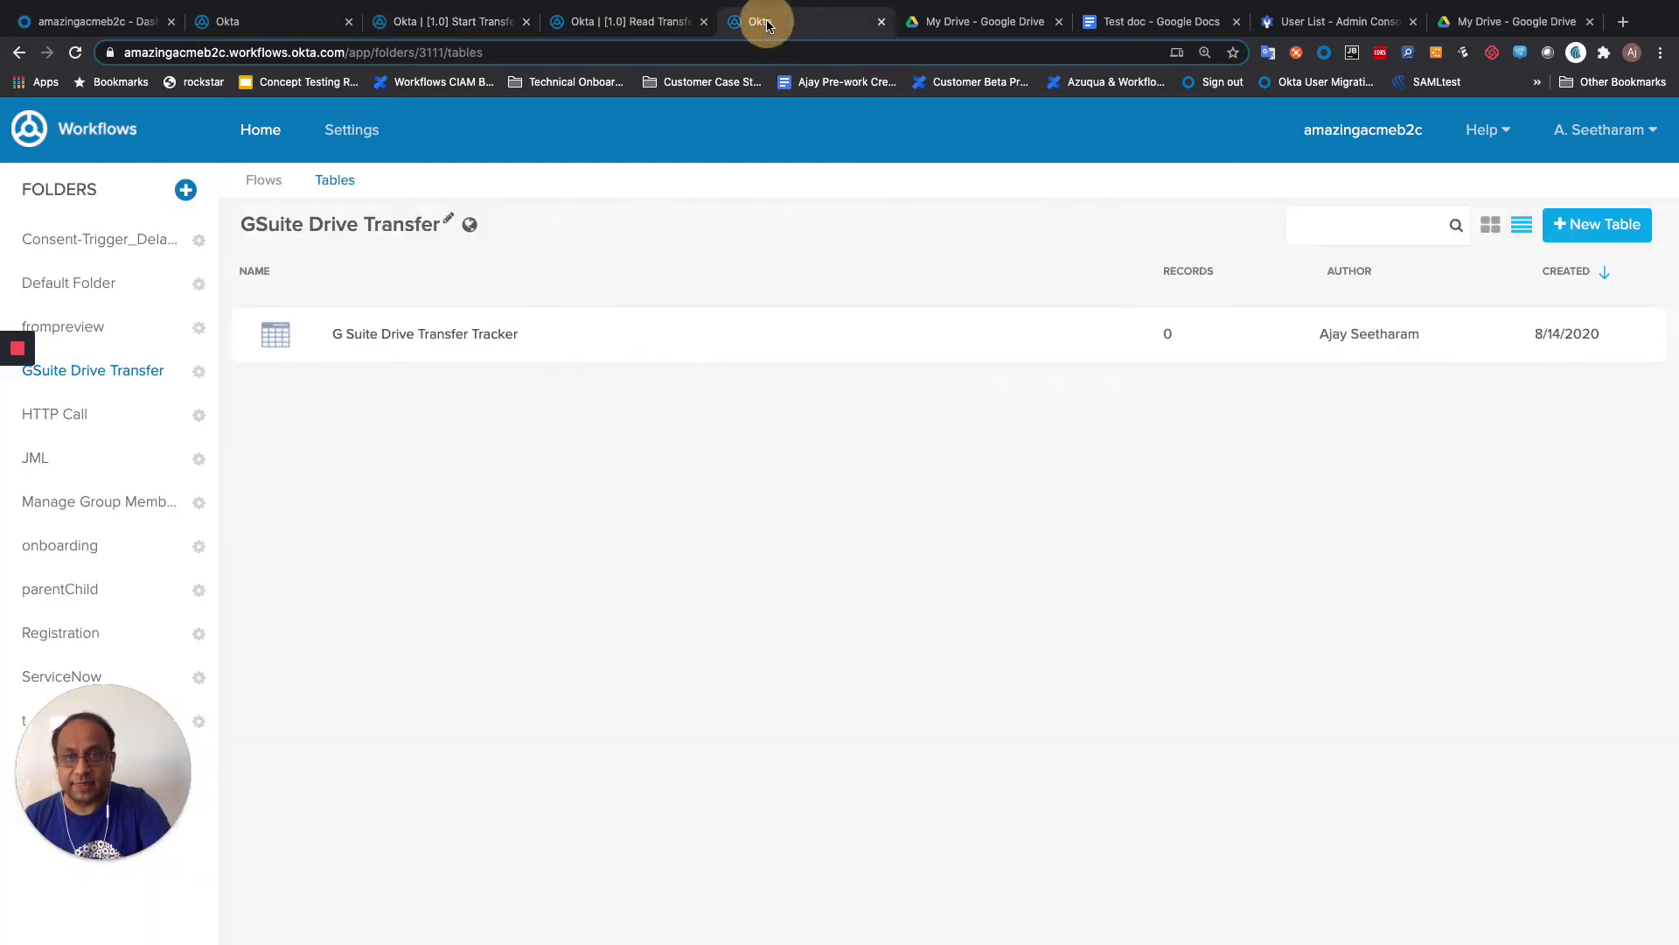
Step: Reload the Tables list and check the new row in G Suite Drive Transfer Tracker
click(77, 53)
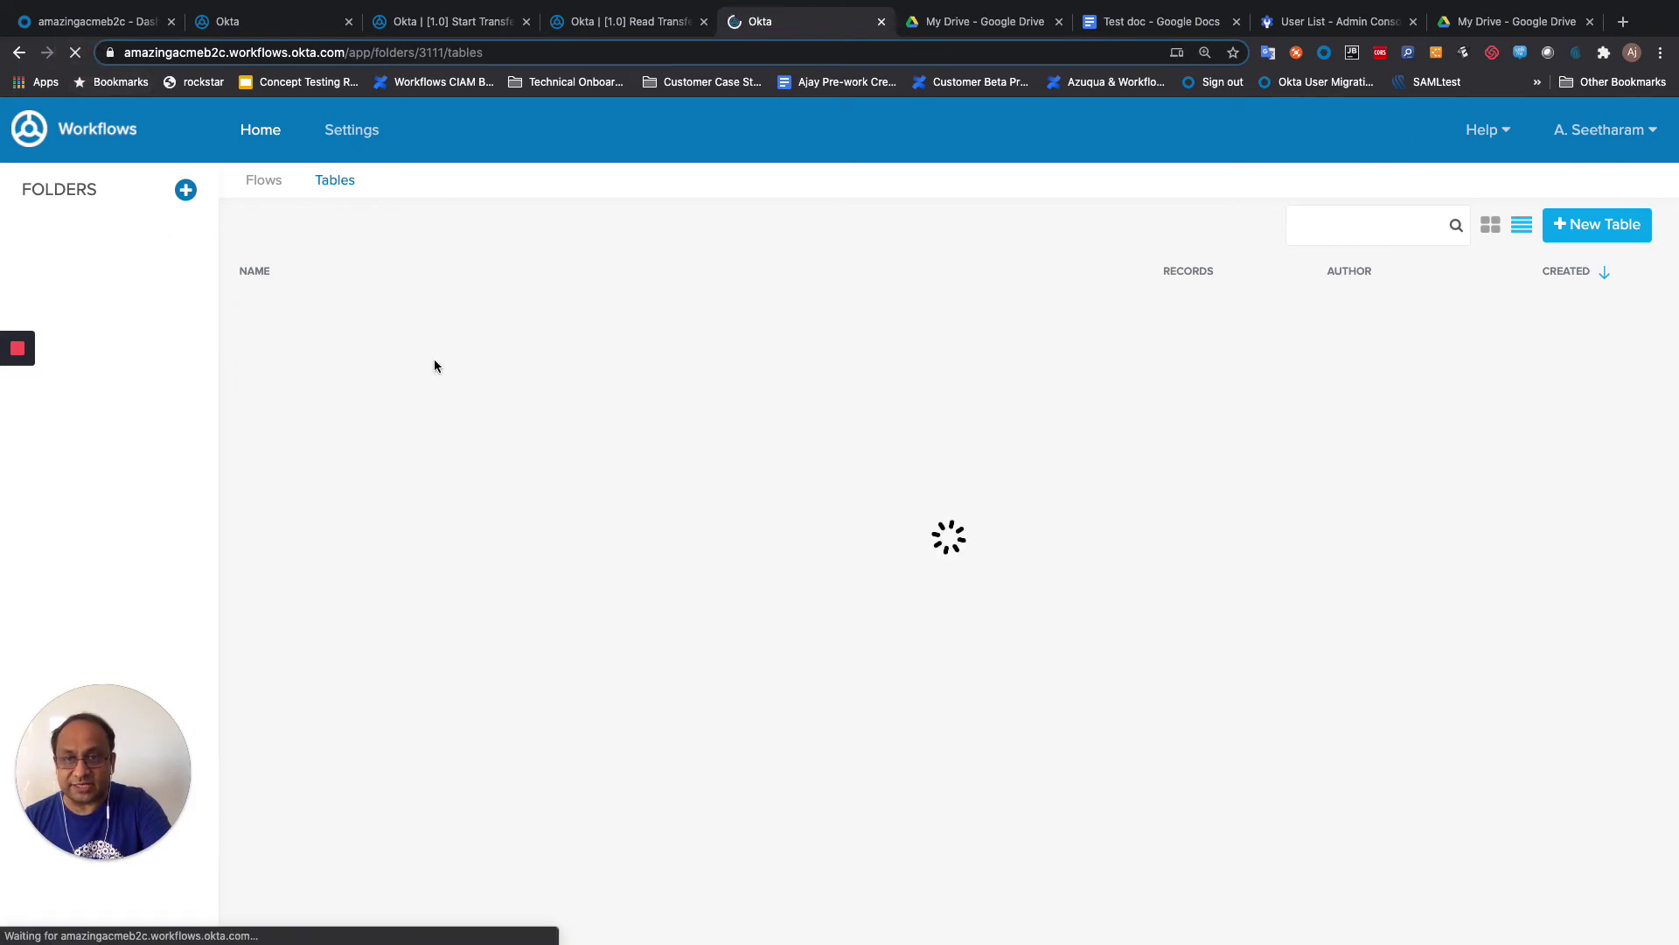
click(441, 348)
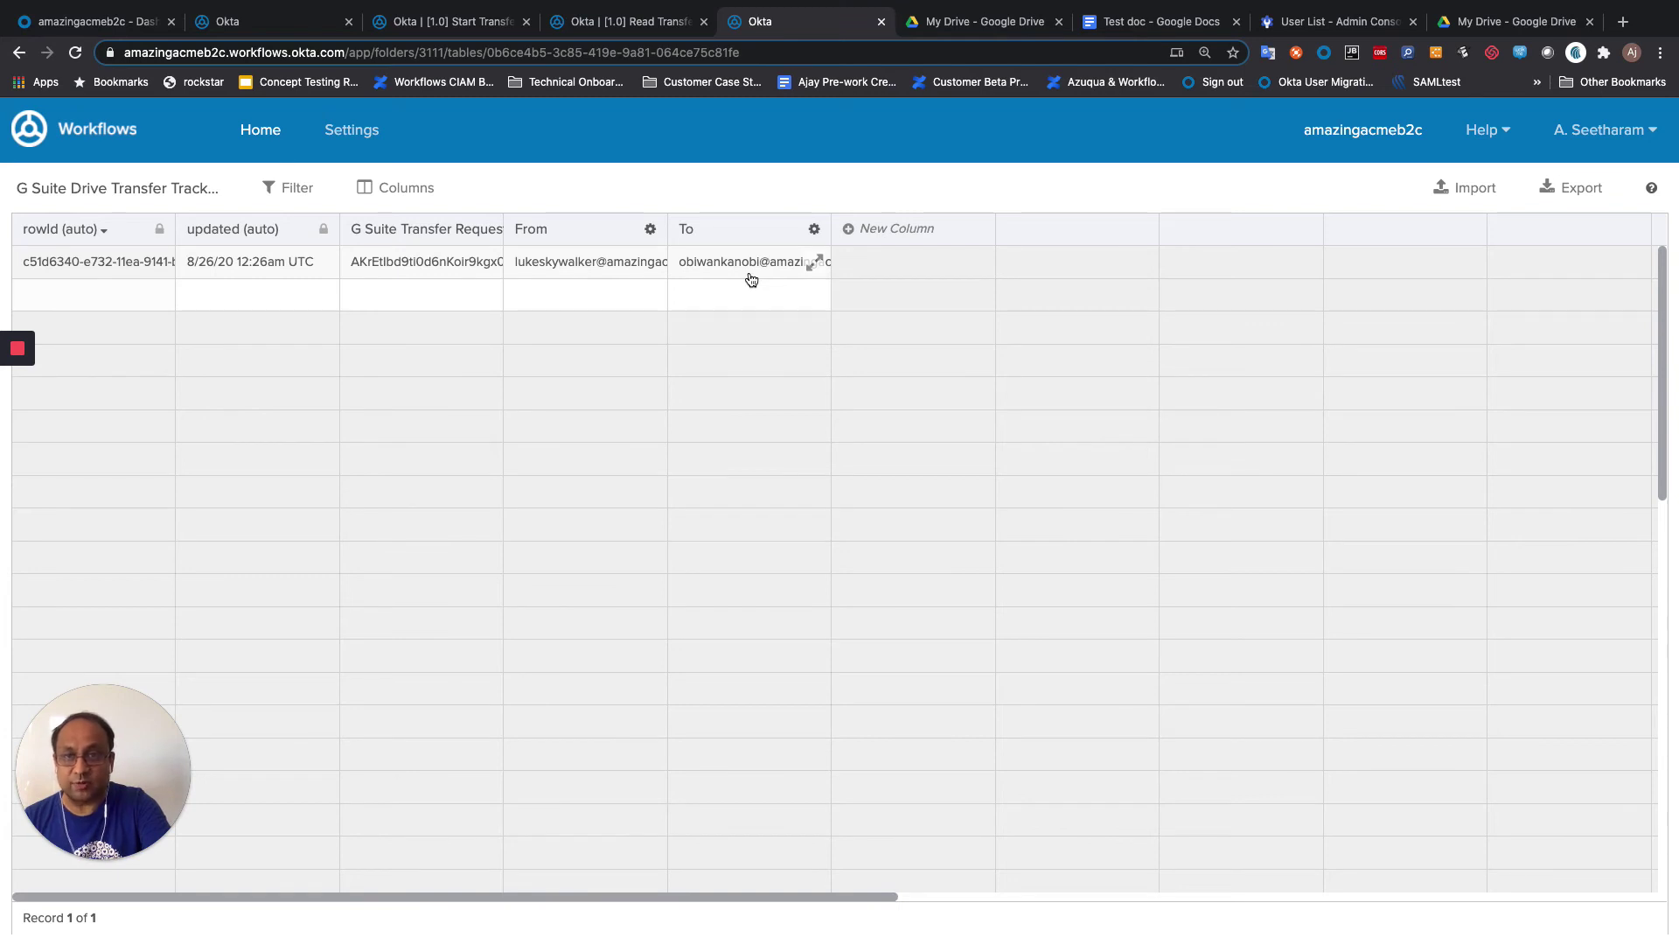
click(588, 34)
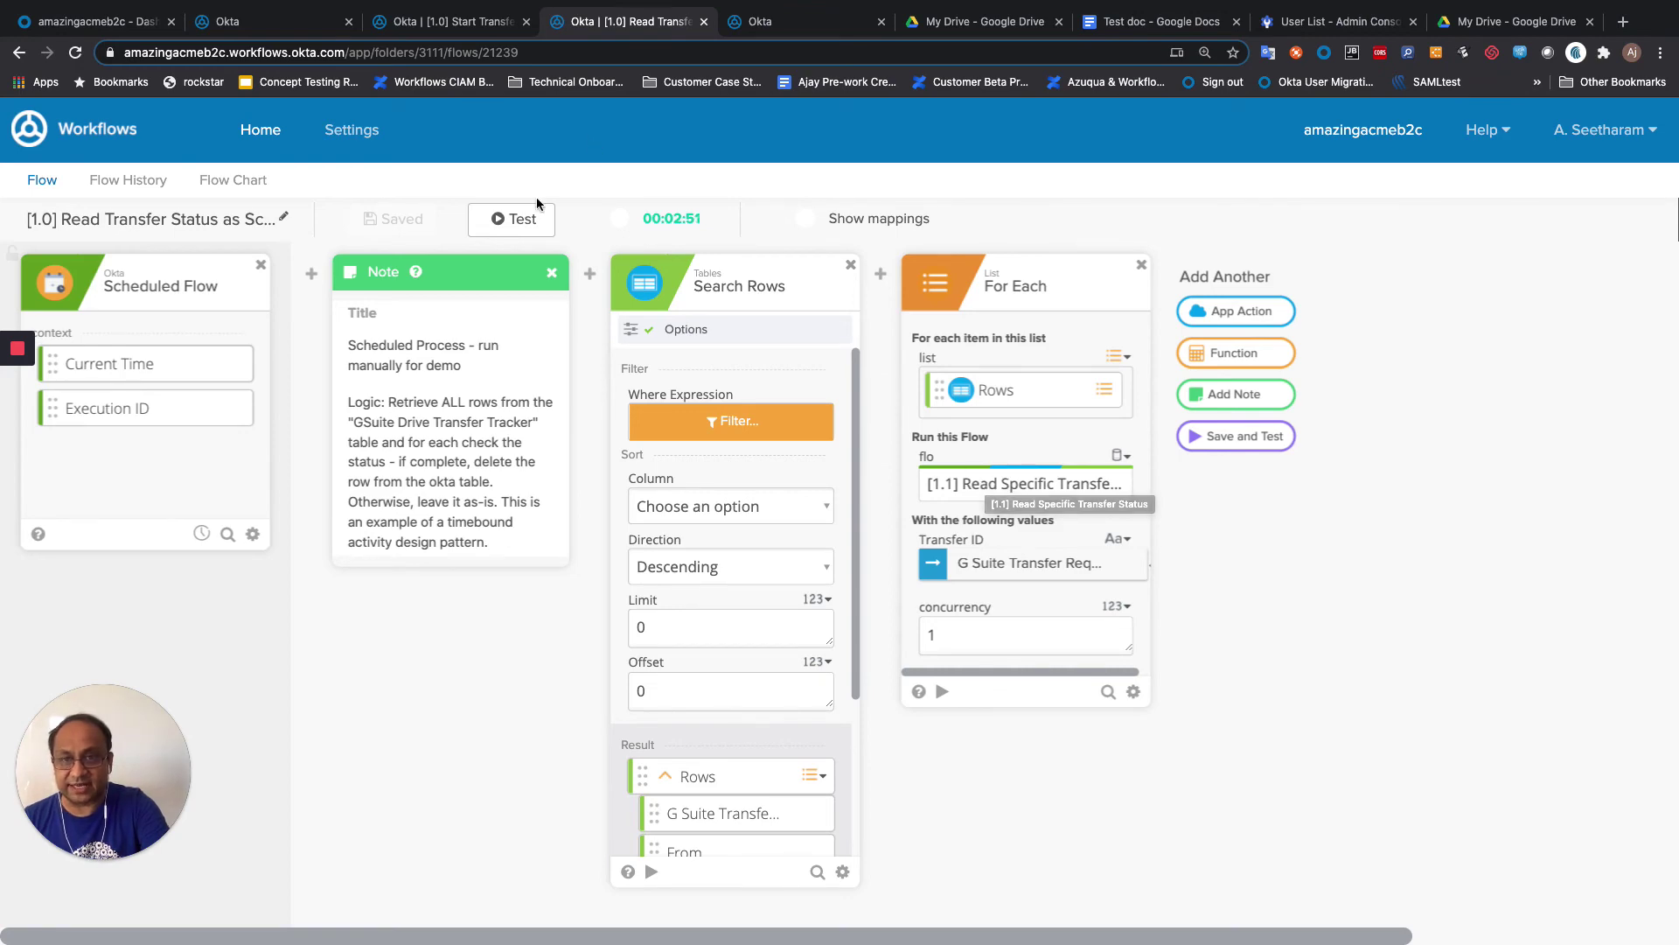
Step: Test the Read Transfer Status flow, then reload the tracker table to confirm it is empty
click(529, 226)
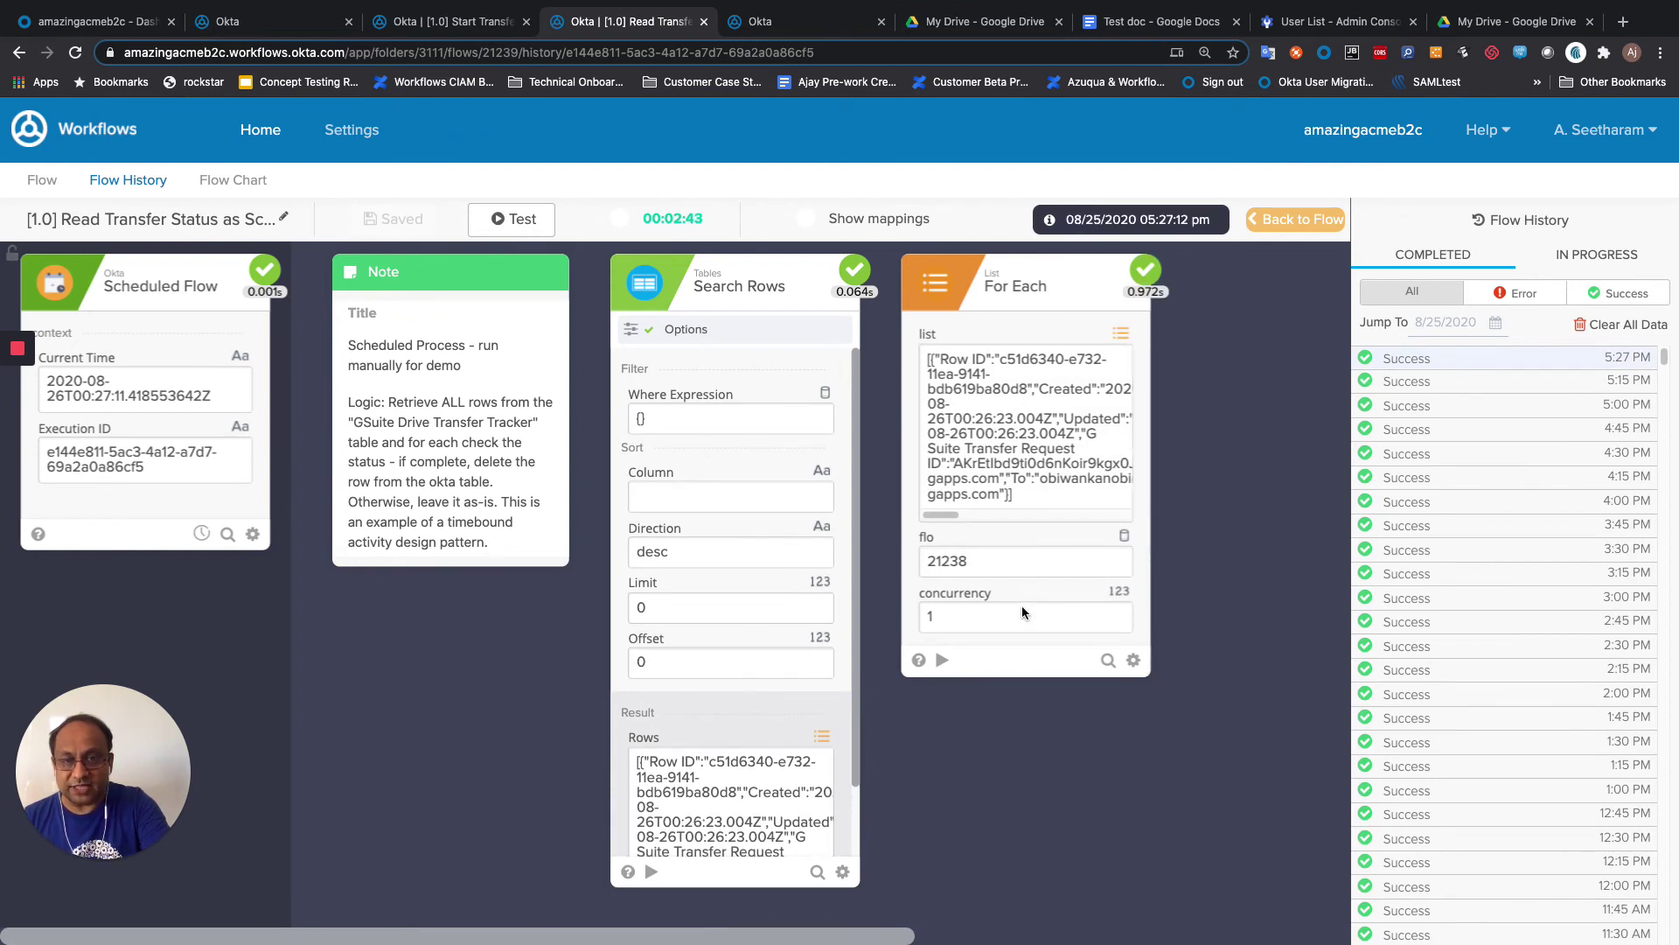
click(766, 26)
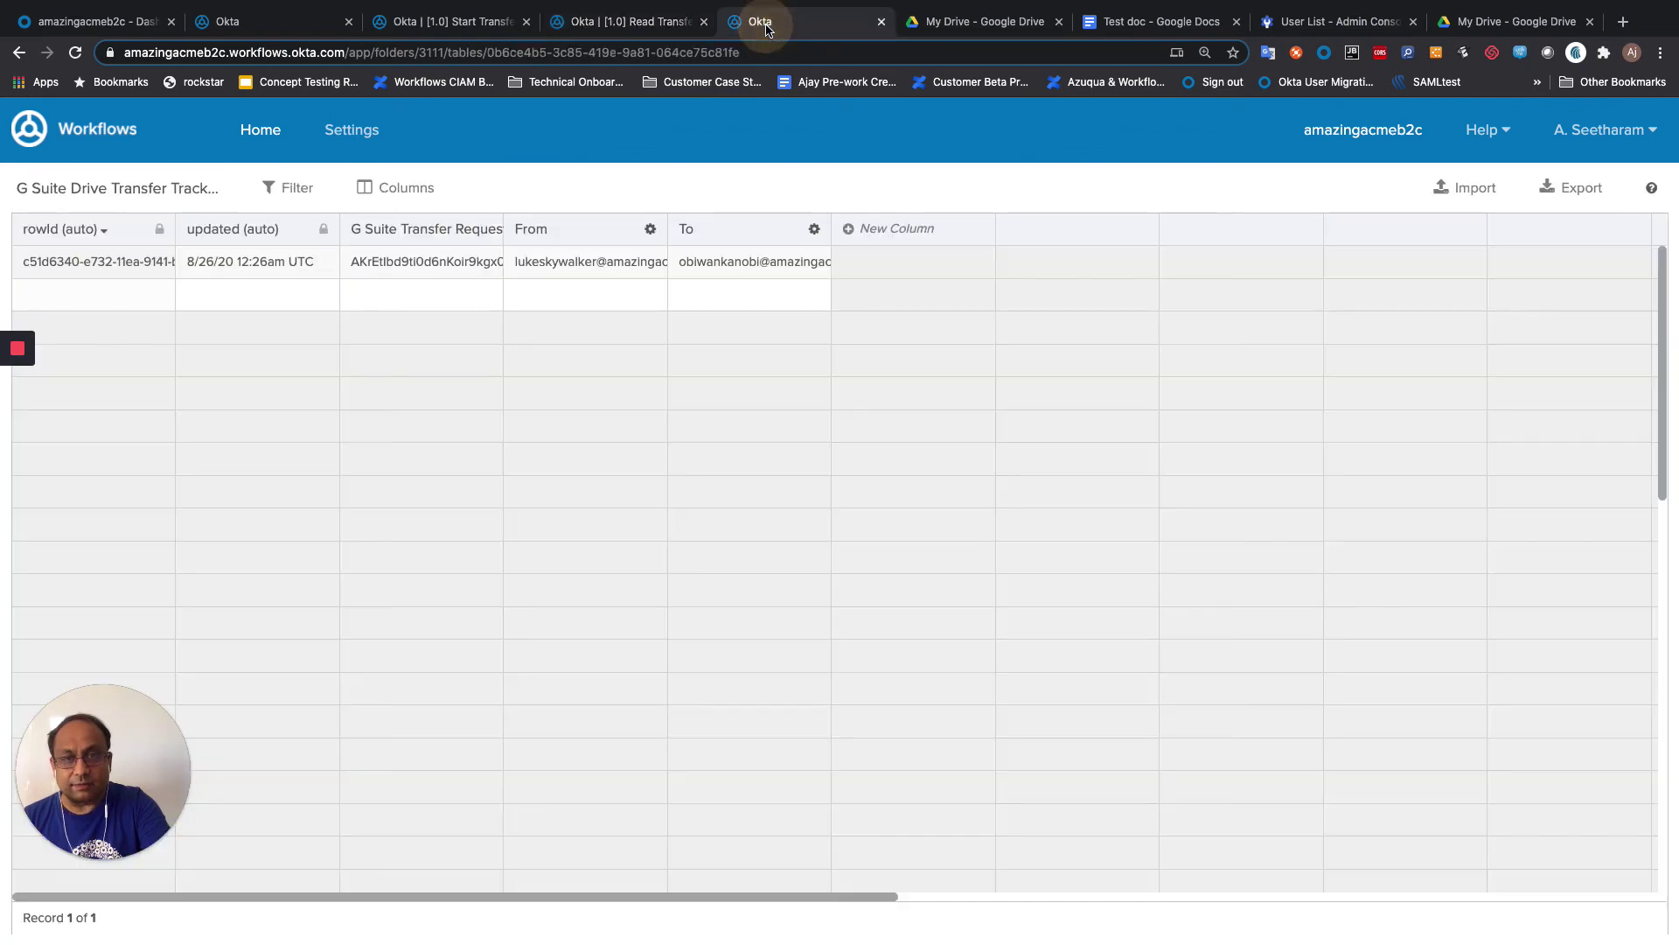
click(75, 52)
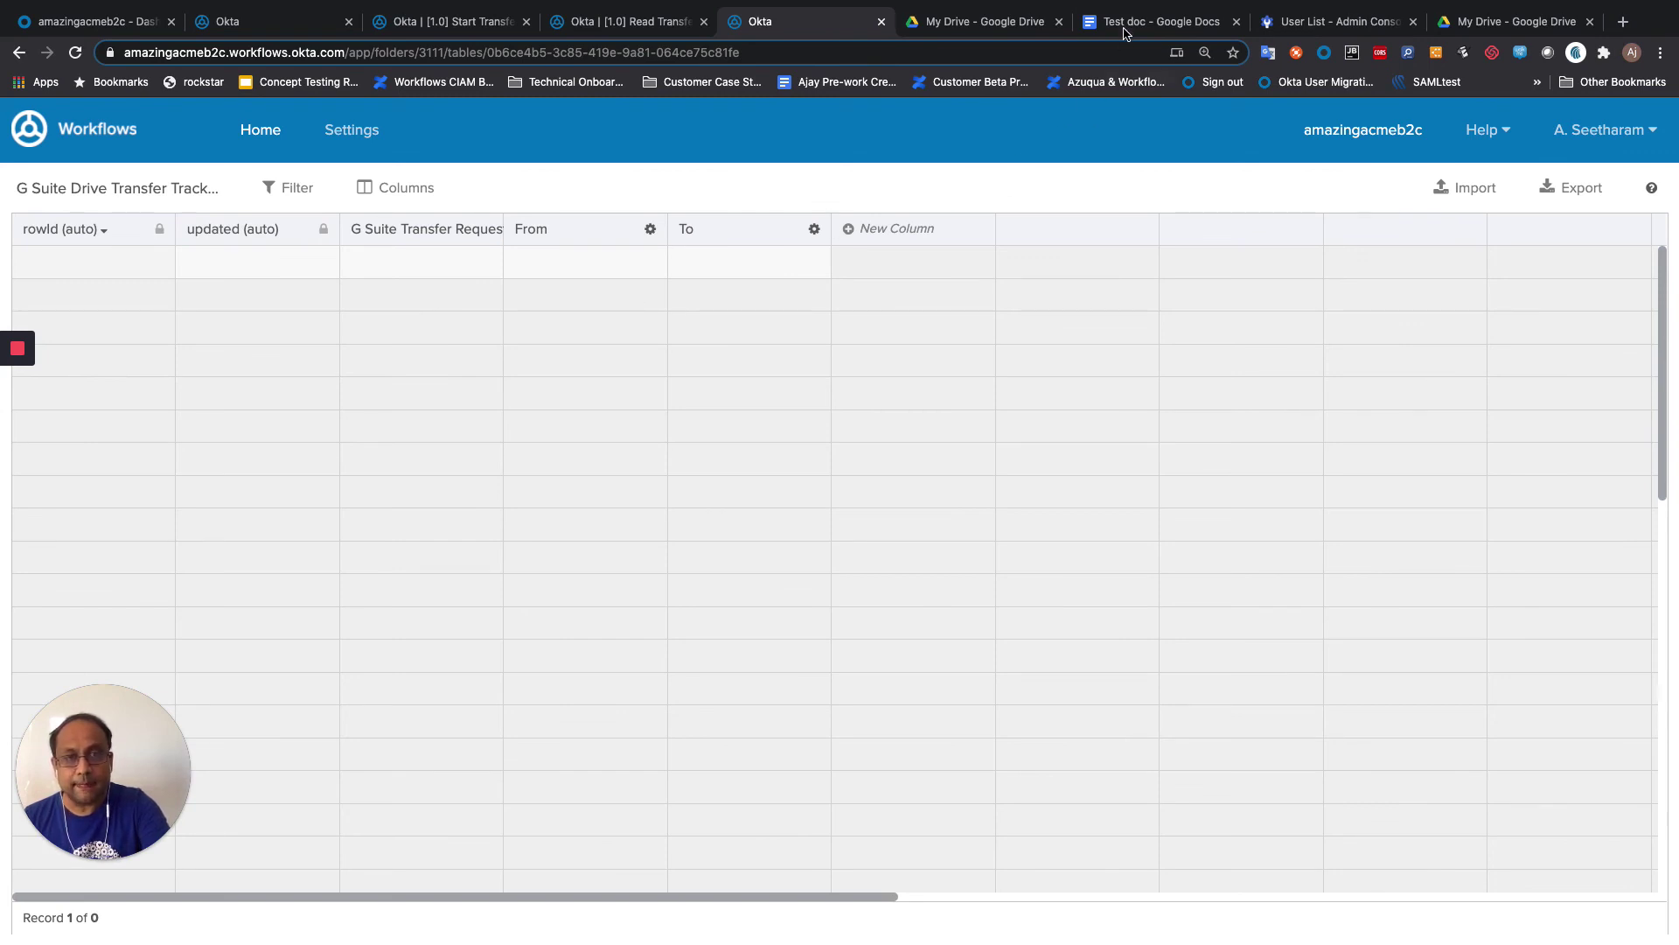
Step: Open the folder transferred from the source user in My Drive to see Test doc
click(967, 31)
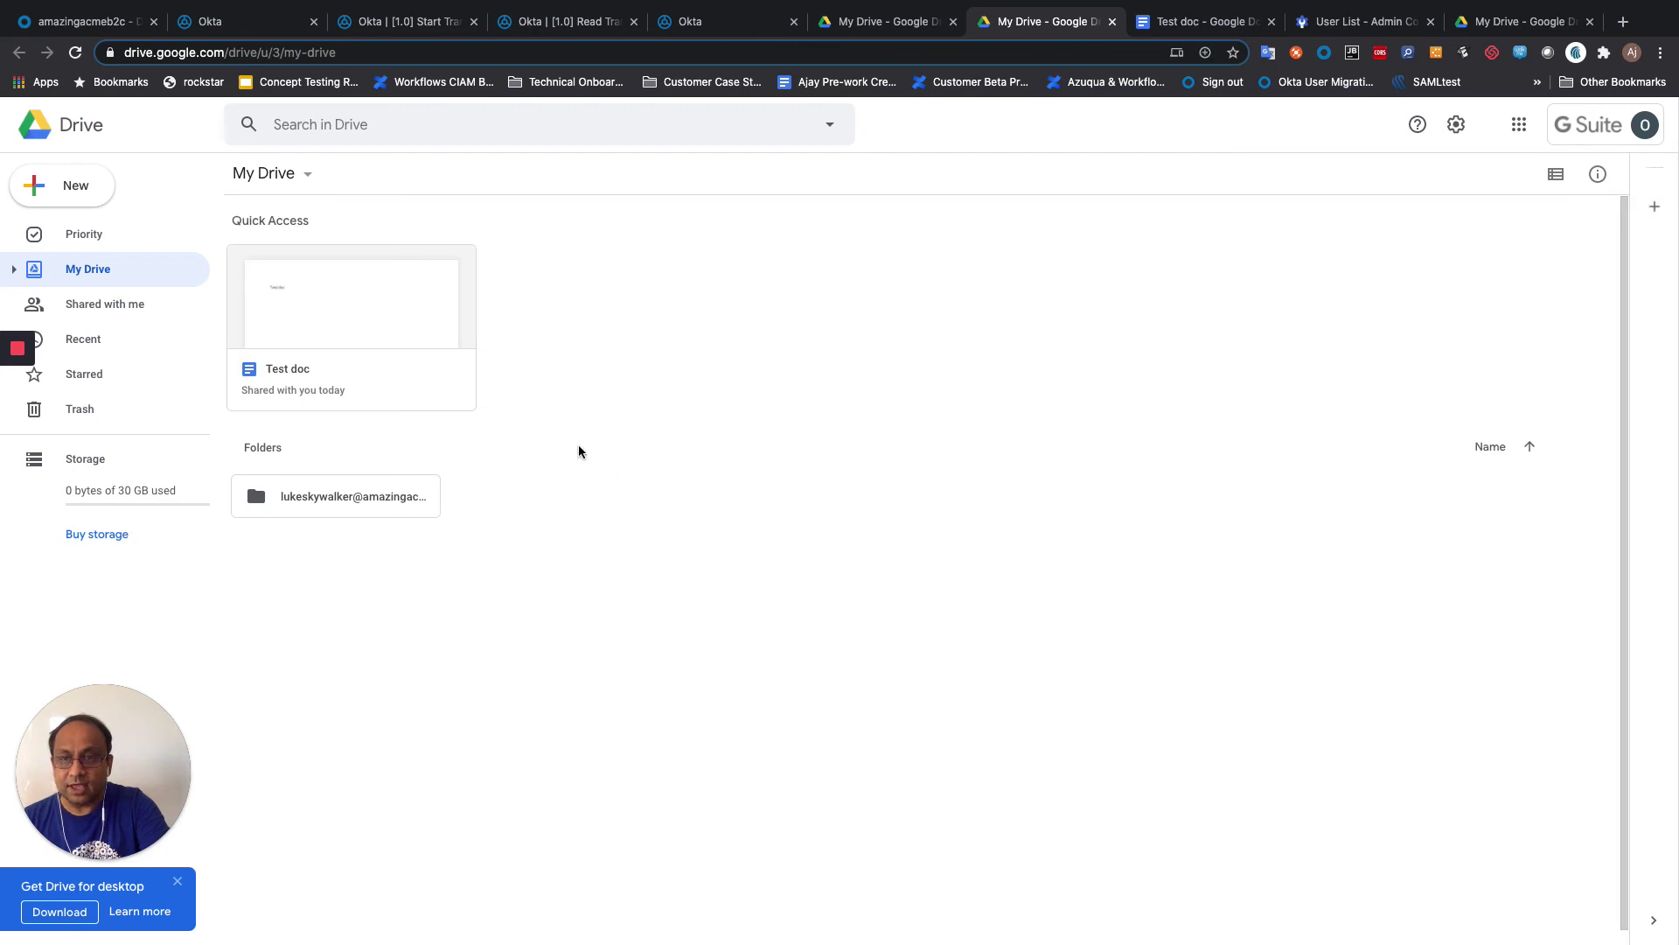
double_click(365, 498)
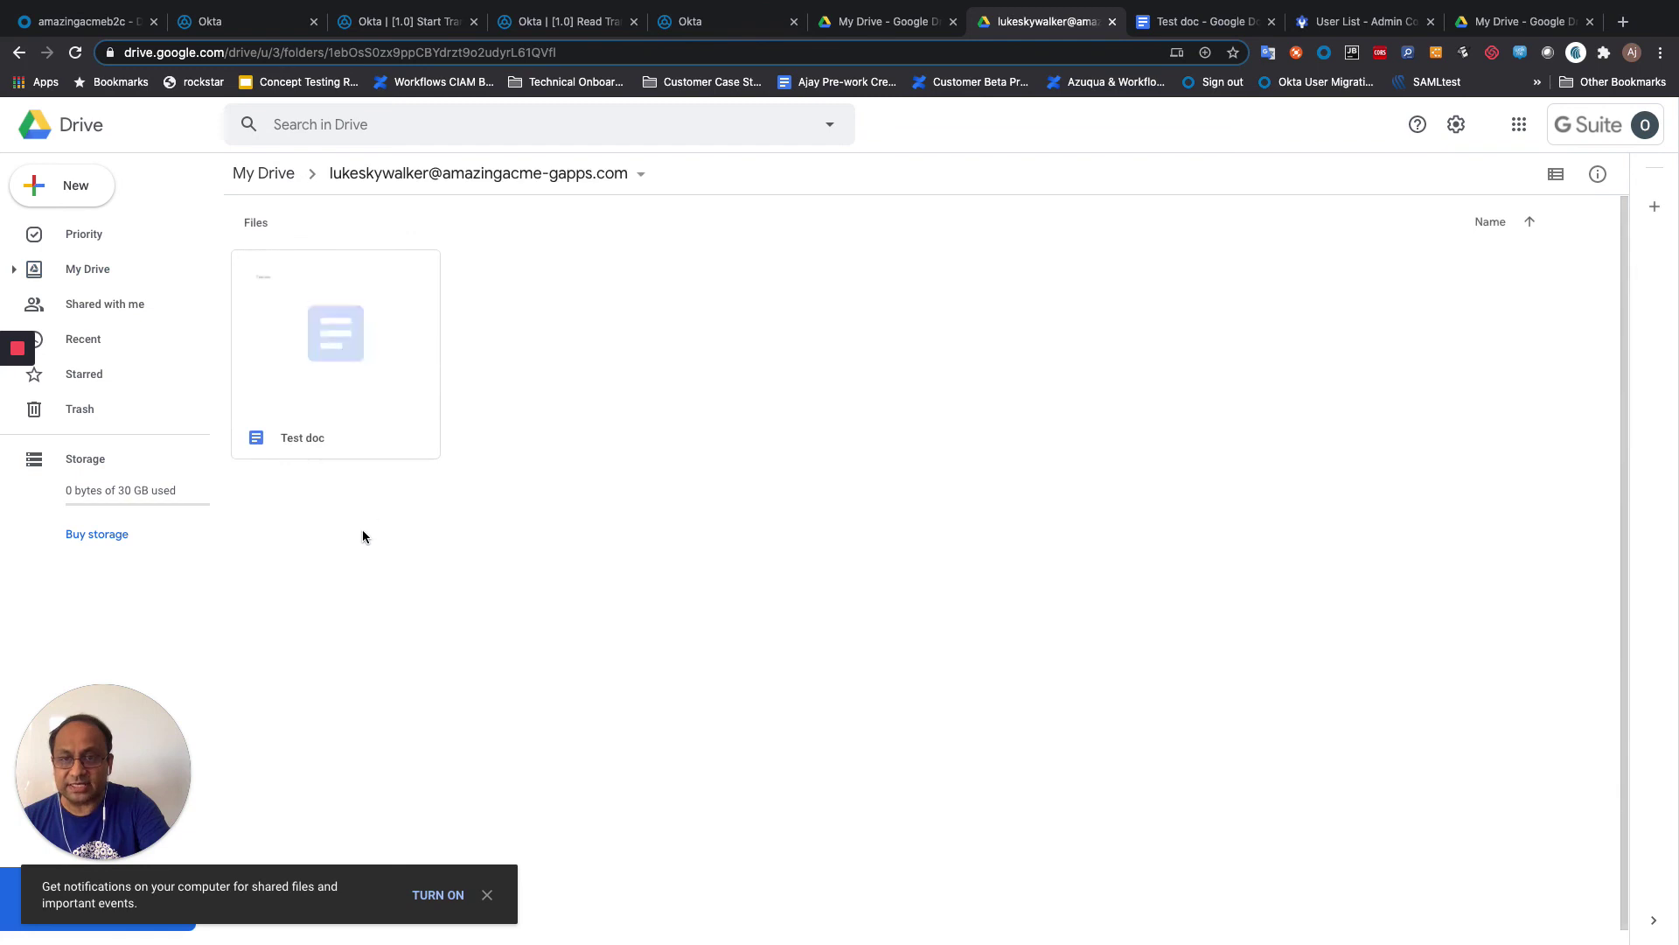